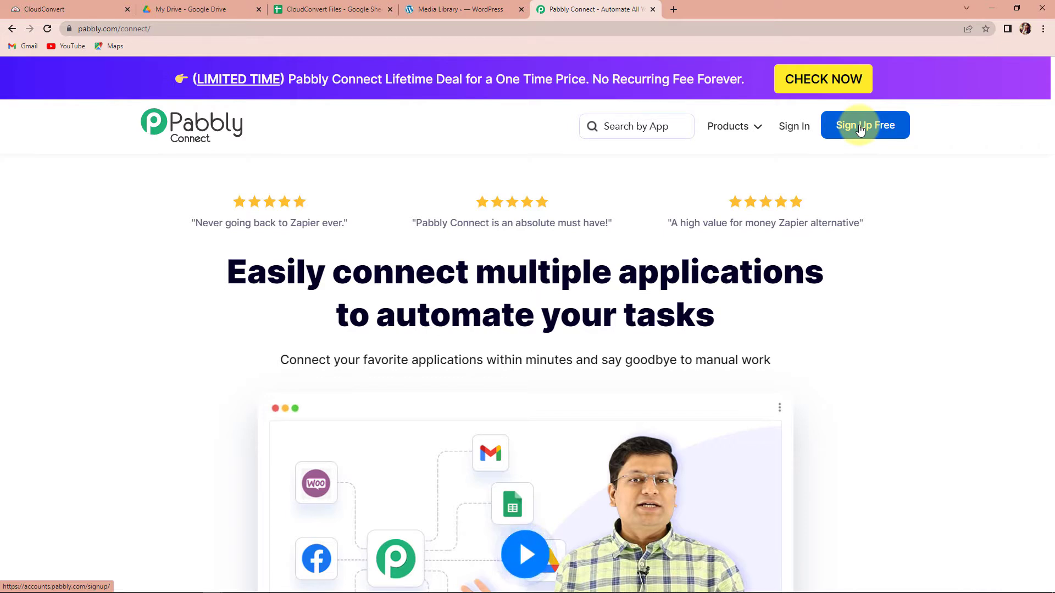
Sign in, open Pabbly Connect and create a workflow named "Google Sheets, CloudConvert to Google Drive Integration"
left_click(789, 134)
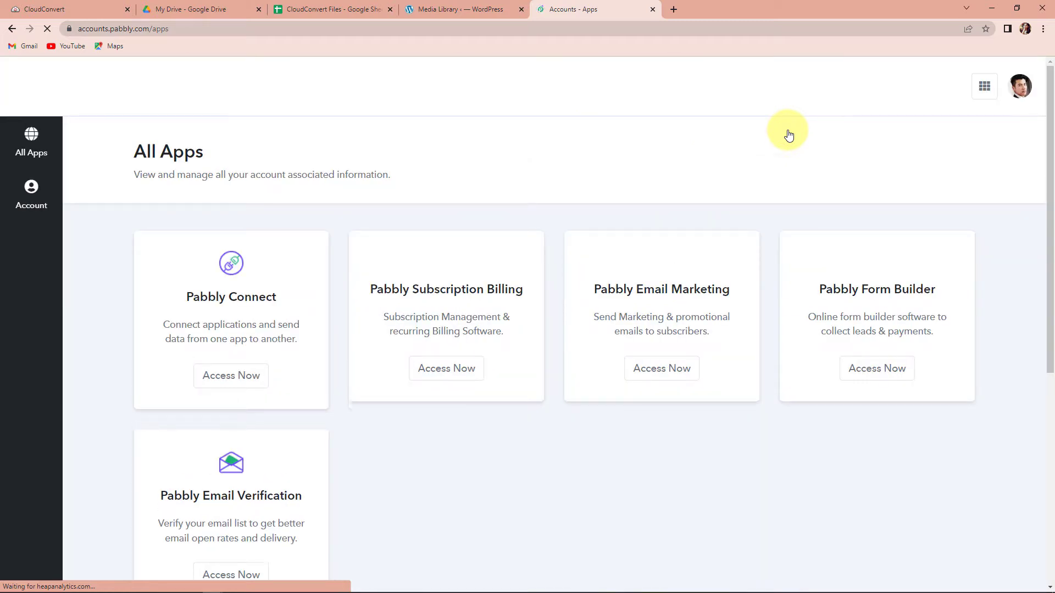
left_click(237, 378)
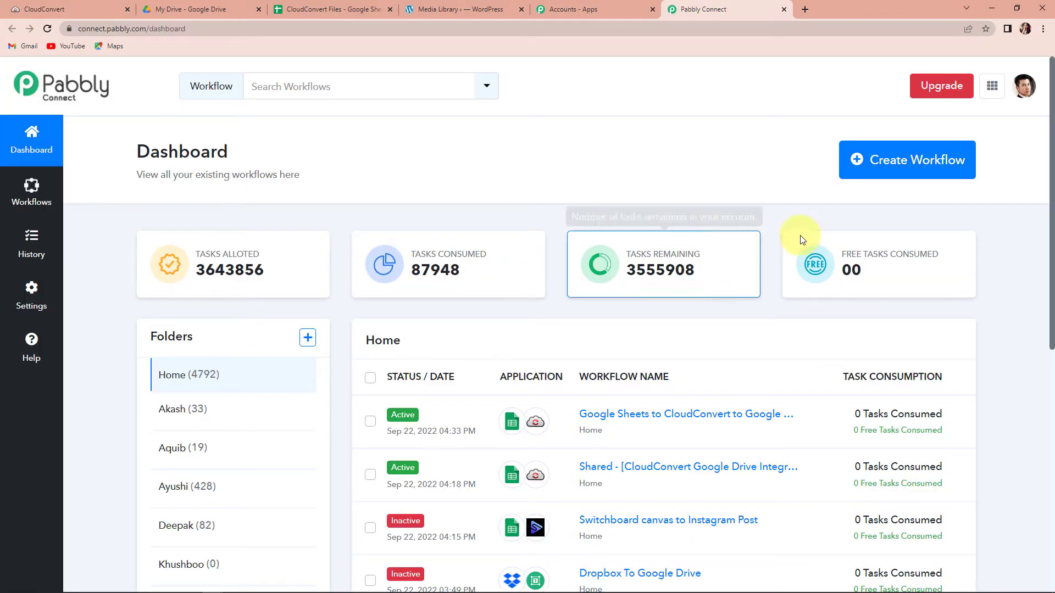
left_click(919, 169)
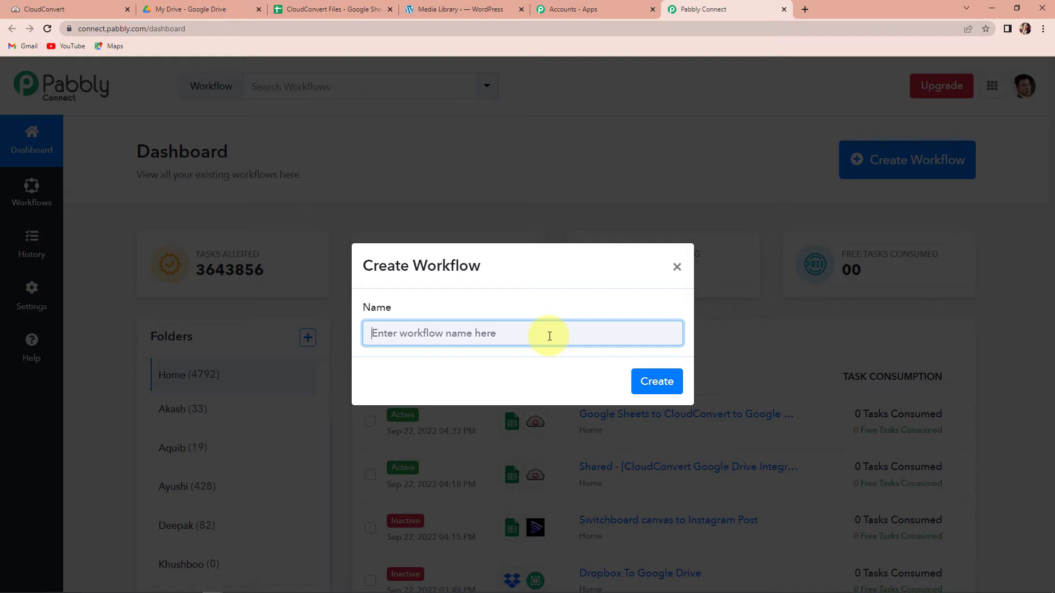
type("Google")
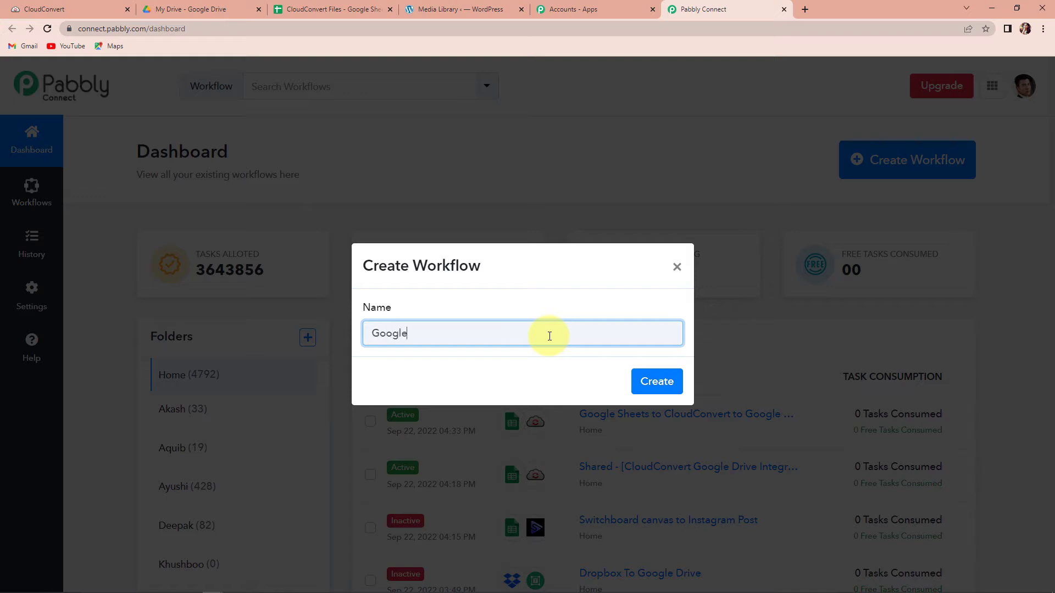
type(" Sheets, CloudConvert to Goog")
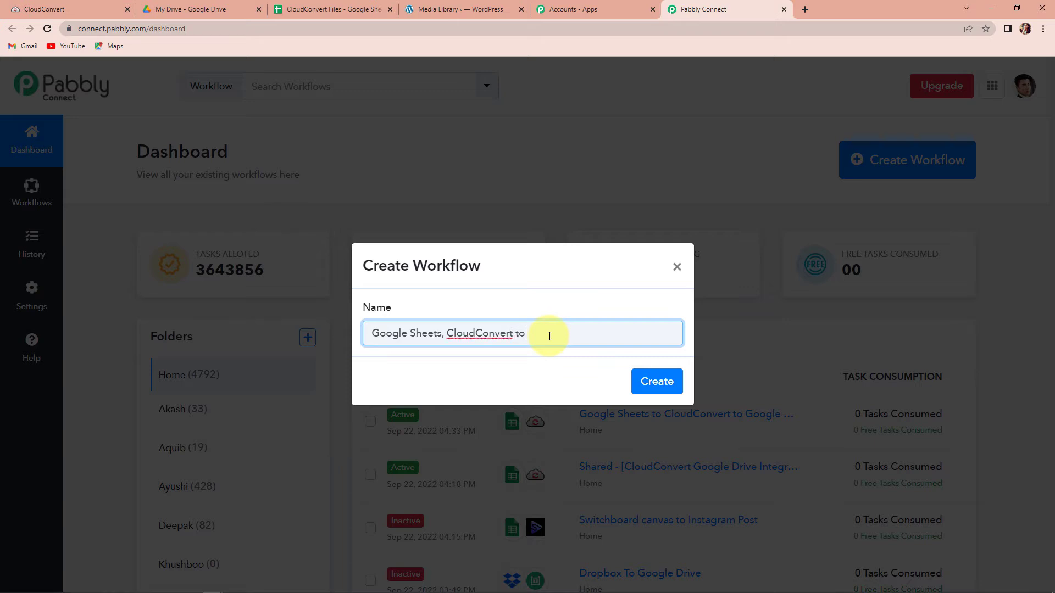
type("le Drive Integration")
left_click(654, 382)
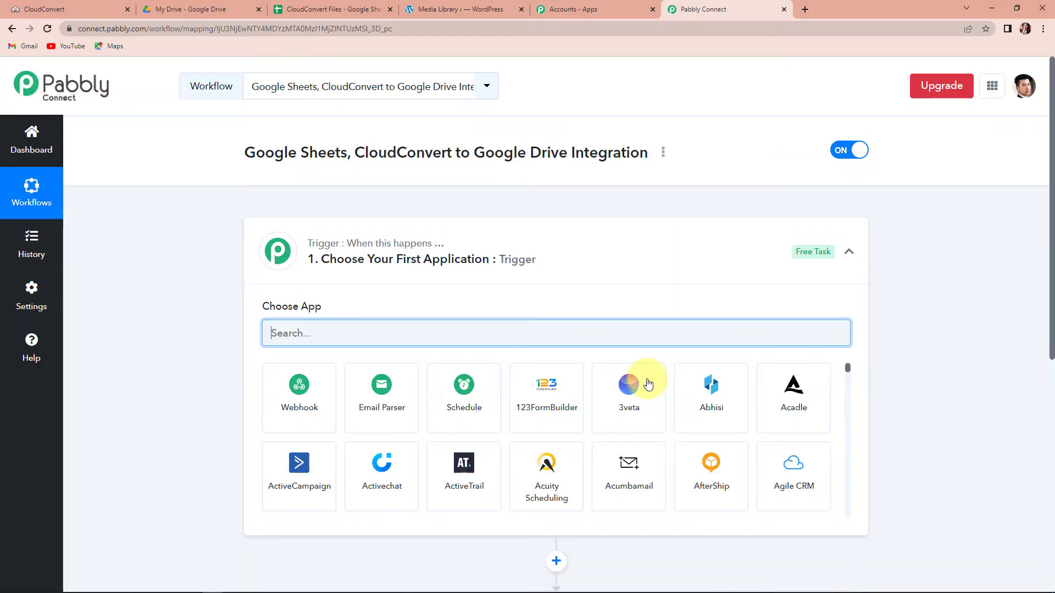
Set the workflow's trigger application to Google Sheets with the event New or Updated Spreadsheet Row
scroll(536, 242, "down", 3)
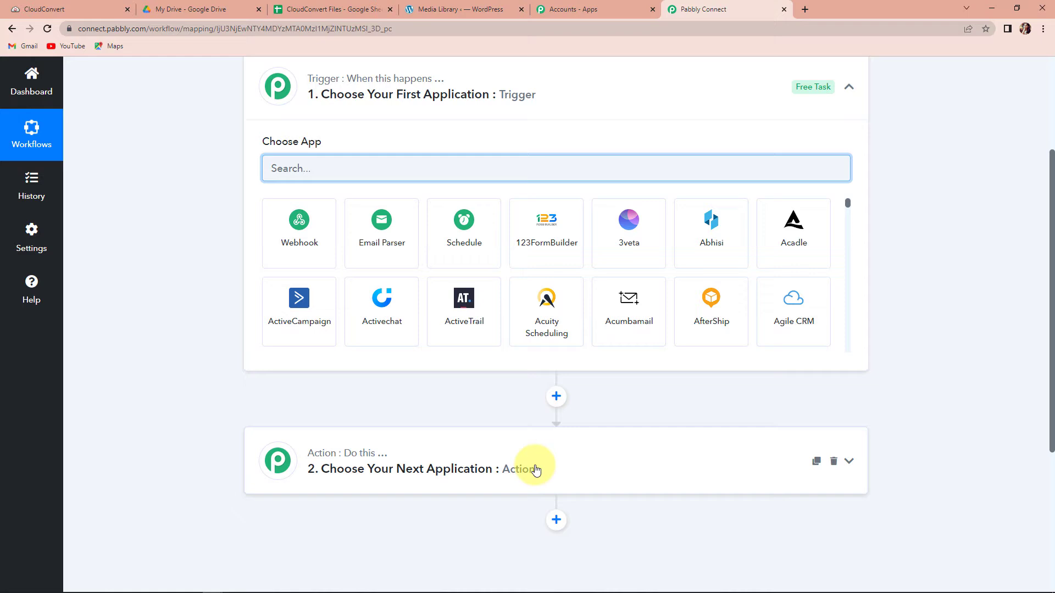
scroll(536, 470, "up", 2)
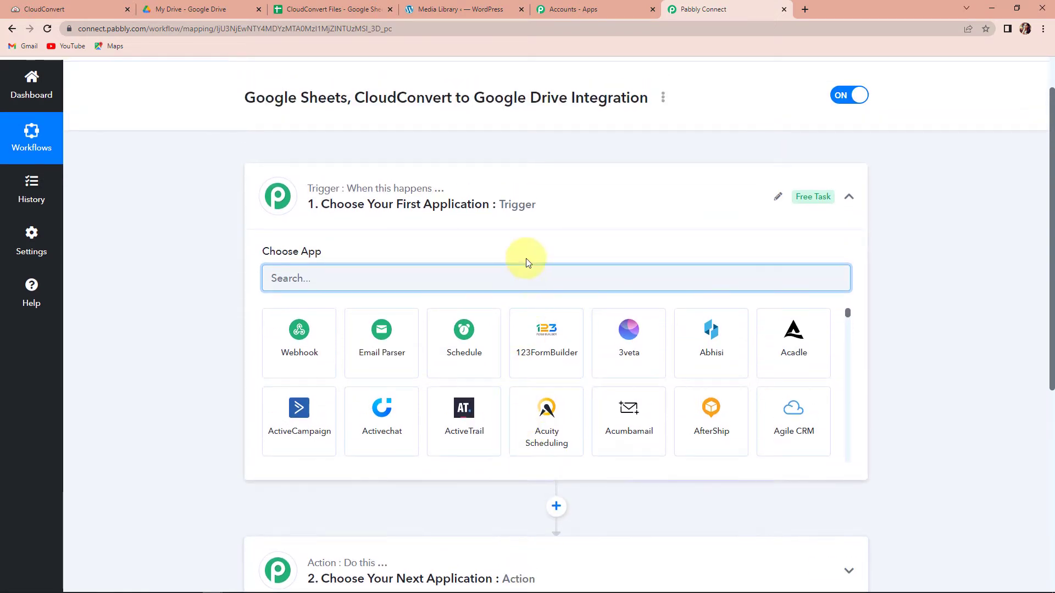
scroll(412, 301, "down", 2)
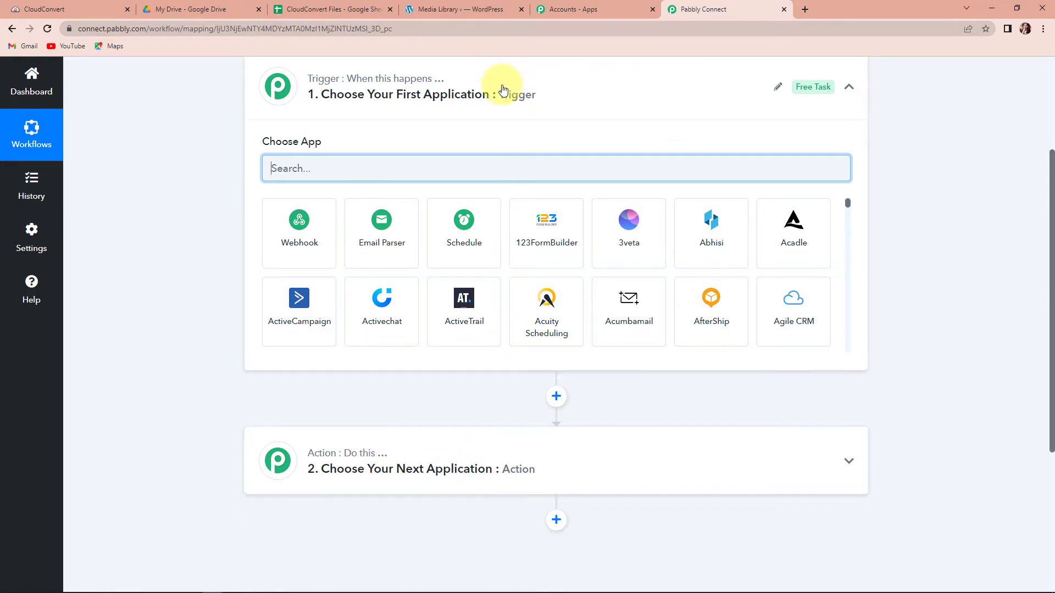
scroll(487, 113, "up", 2)
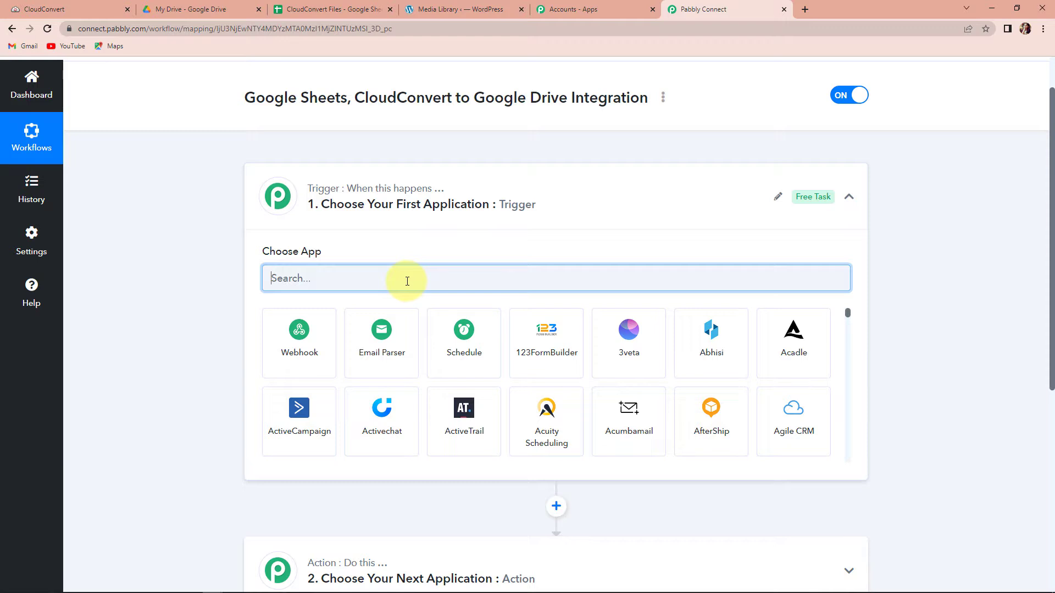
type("google")
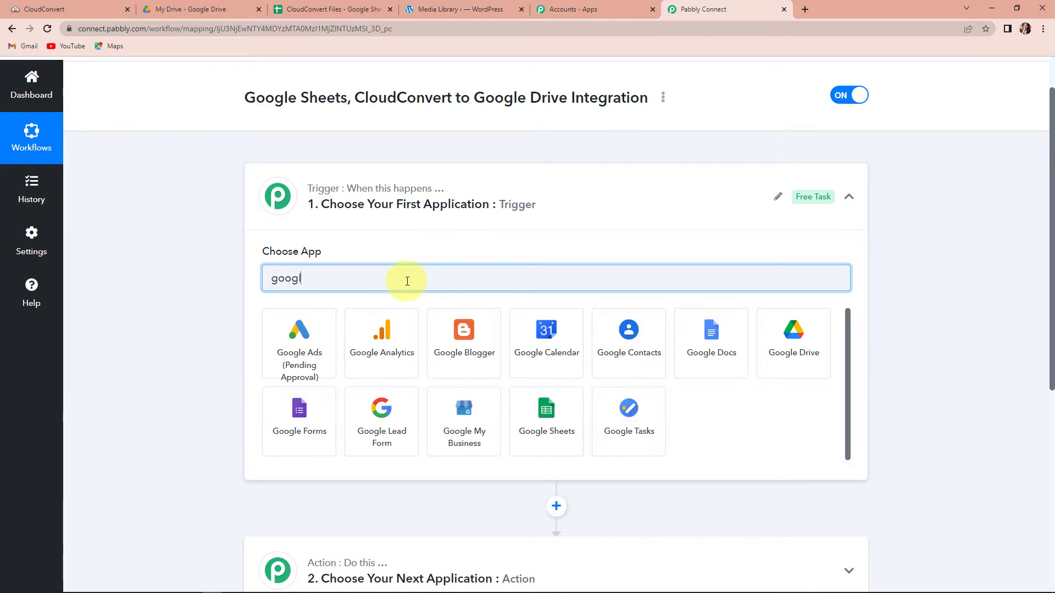
left_click(536, 434)
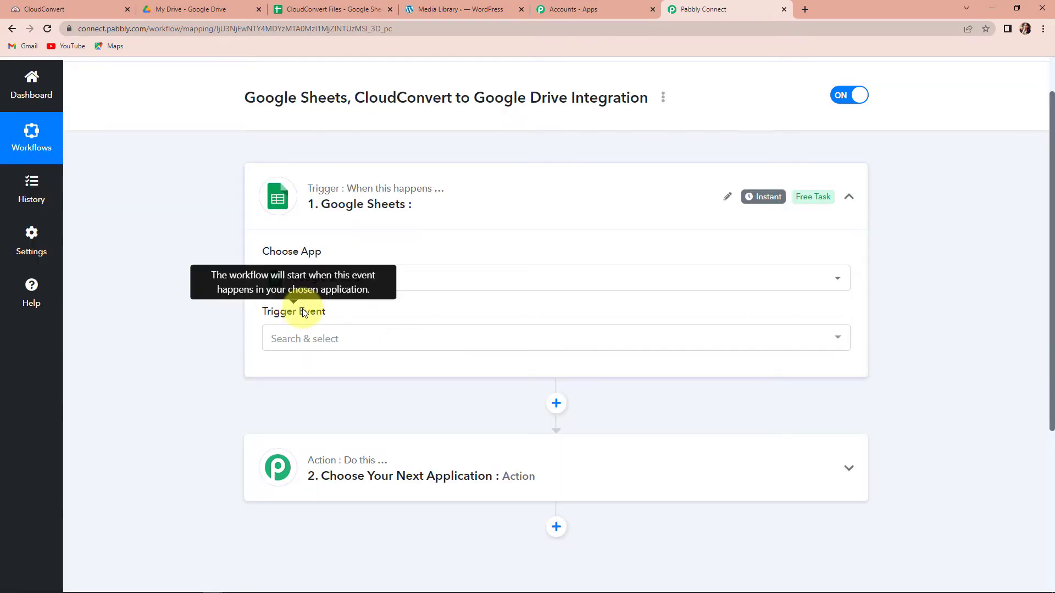
left_click(301, 337)
left_click(312, 412)
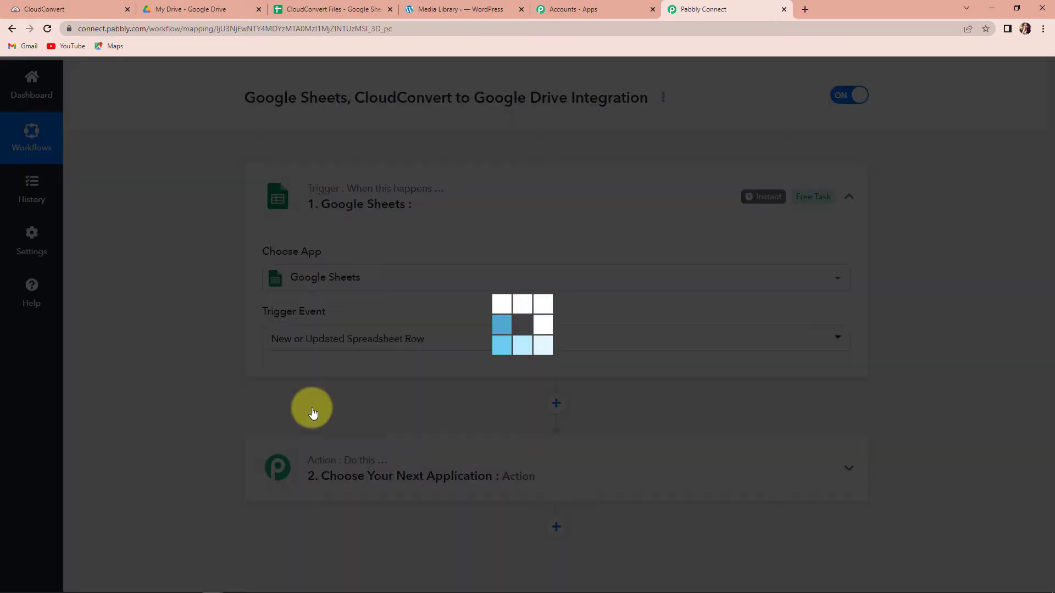
Copy the webhook URL provided for the Google Sheets trigger
scroll(313, 412, "down", 2)
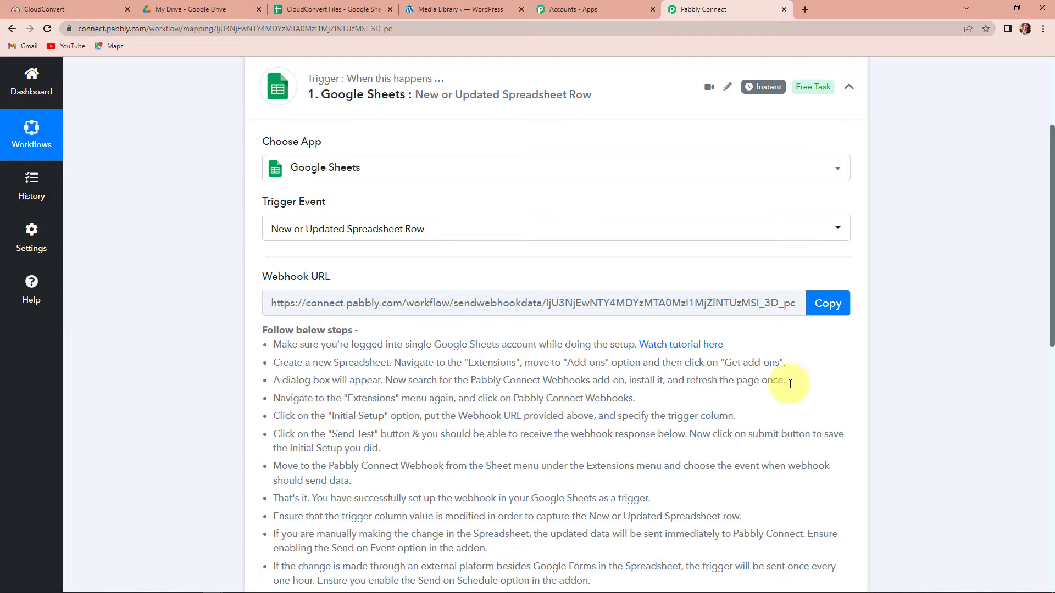
left_click(827, 303)
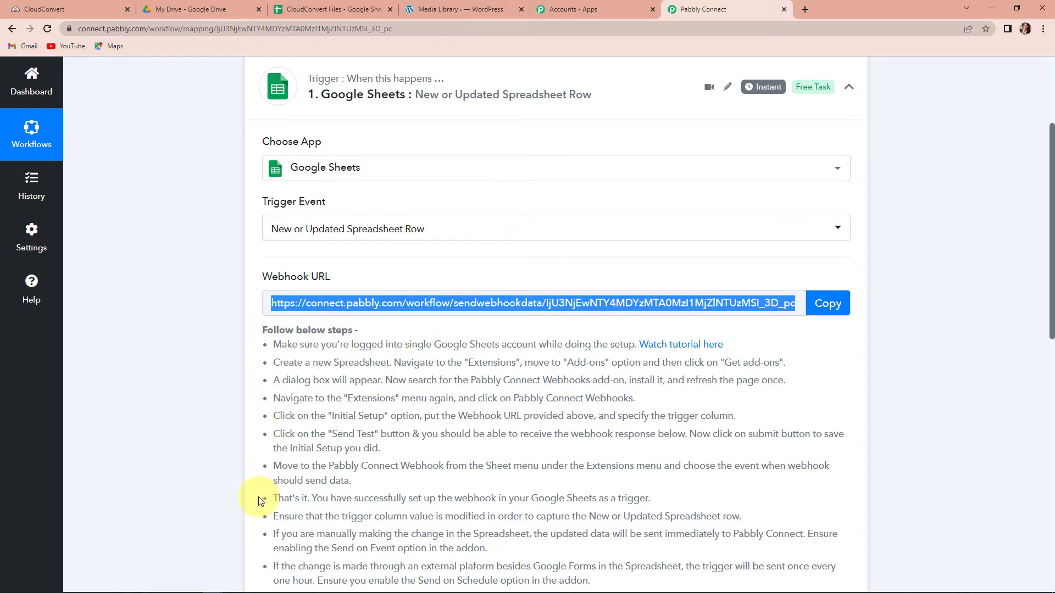
left_click(824, 317)
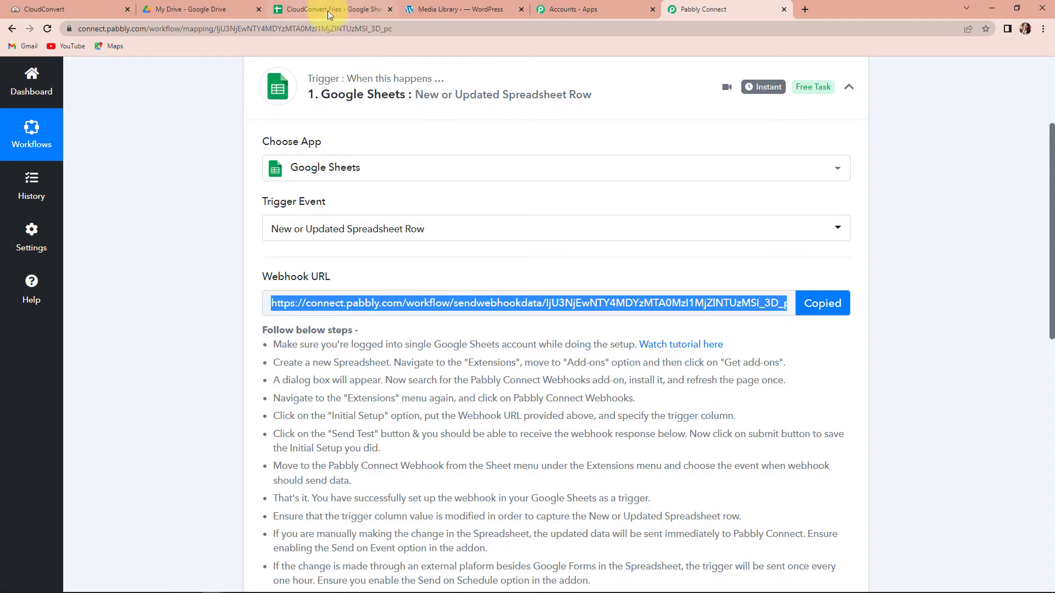
Switch to the CloudConvert Files spreadsheet in Google Sheets and widen the File Link column to fit its link
left_click(330, 12)
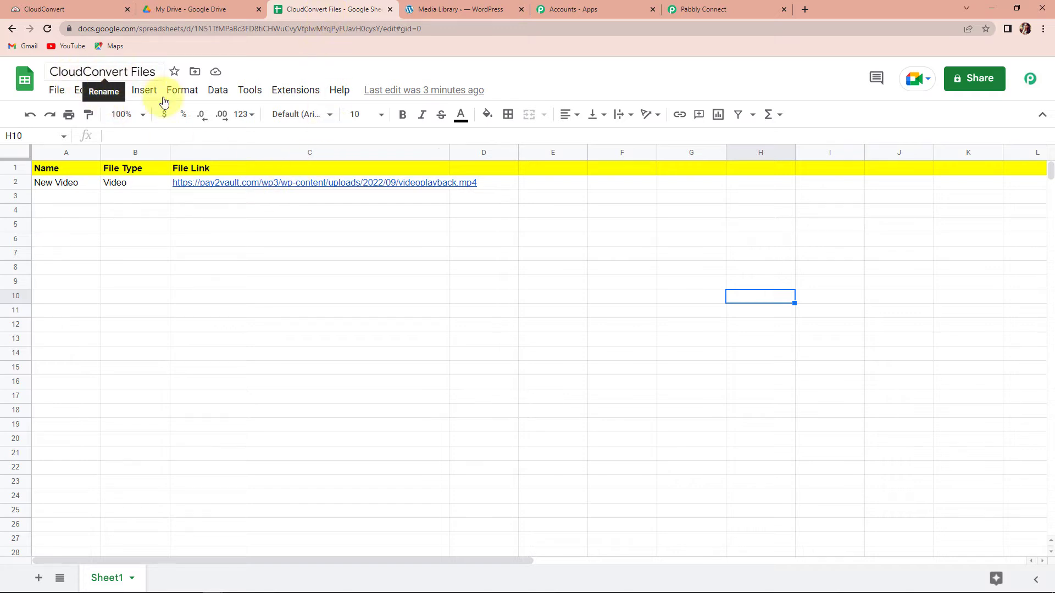
mouse_move(129, 571)
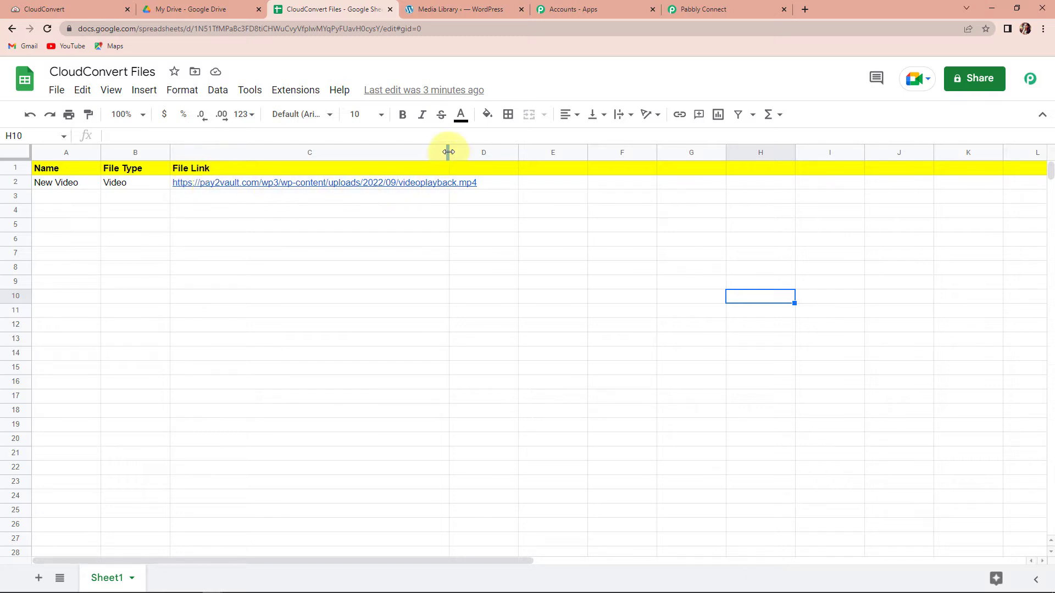
left_click_drag(449, 151, 480, 152)
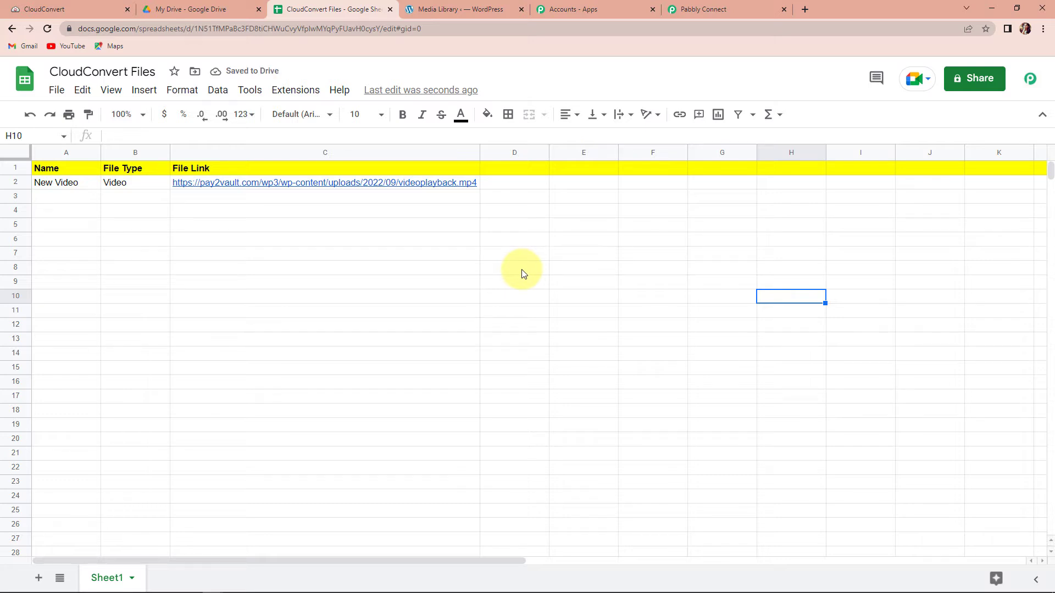
Search the add-on marketplace for Pabbly Connect Webhooks to check whether it is installed, and close the marketplace
left_click(285, 90)
mouse_move(319, 120)
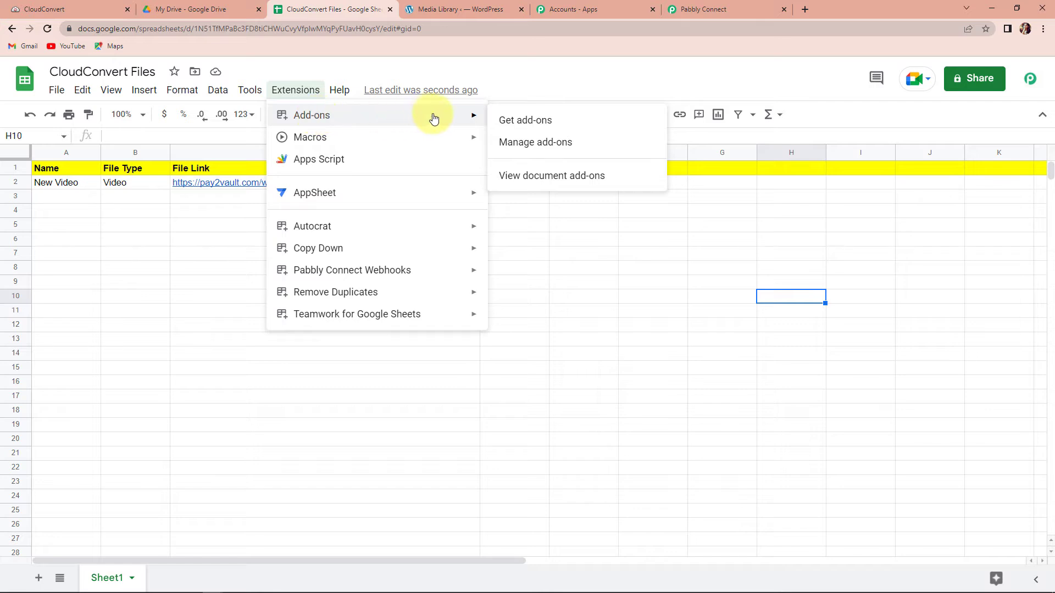
left_click(513, 121)
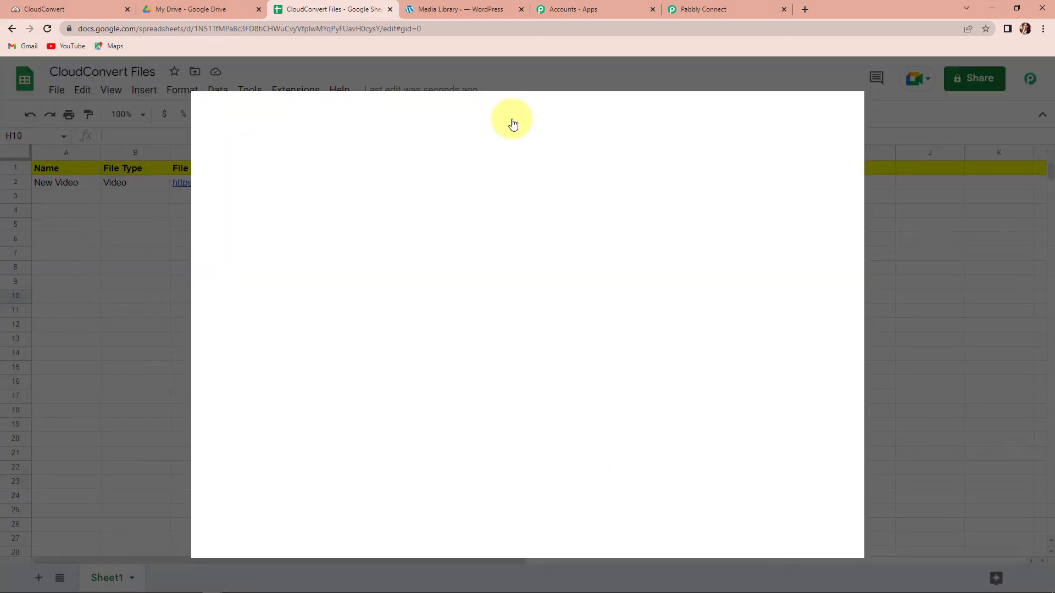
left_click(512, 121)
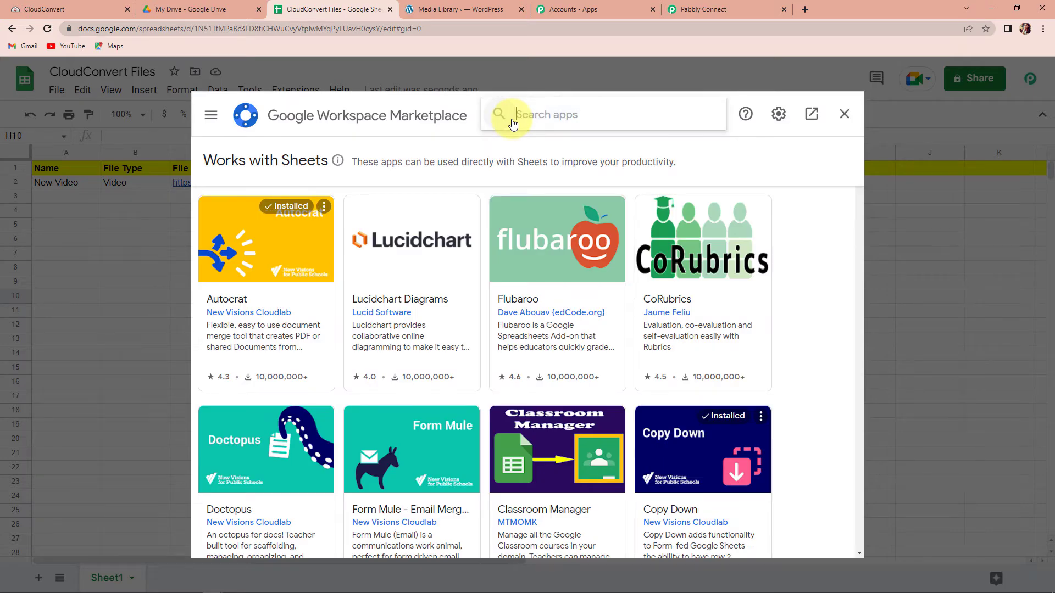
type("pa")
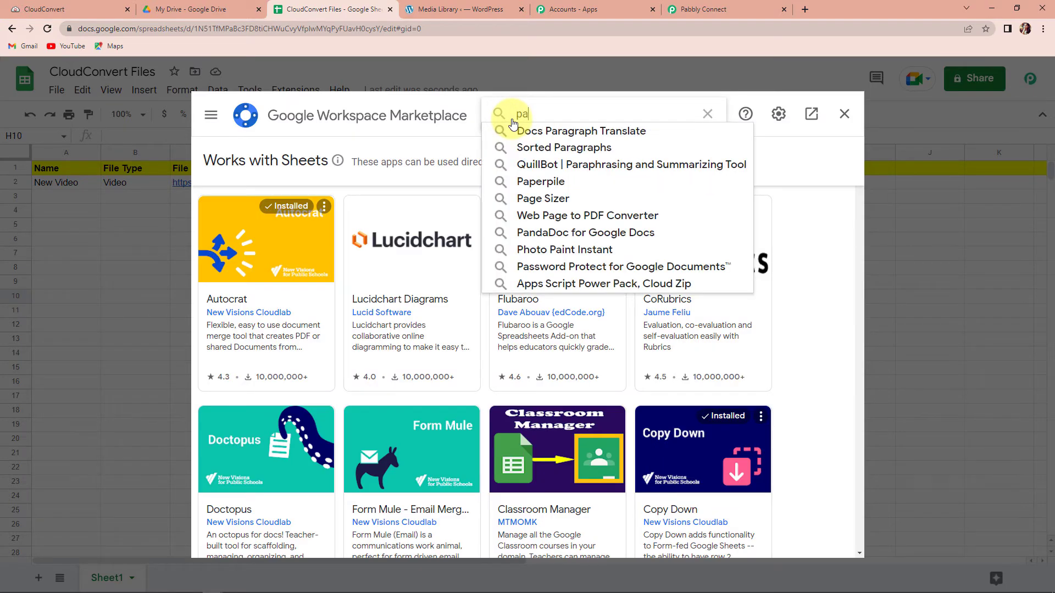
type("bbly")
left_click(526, 127)
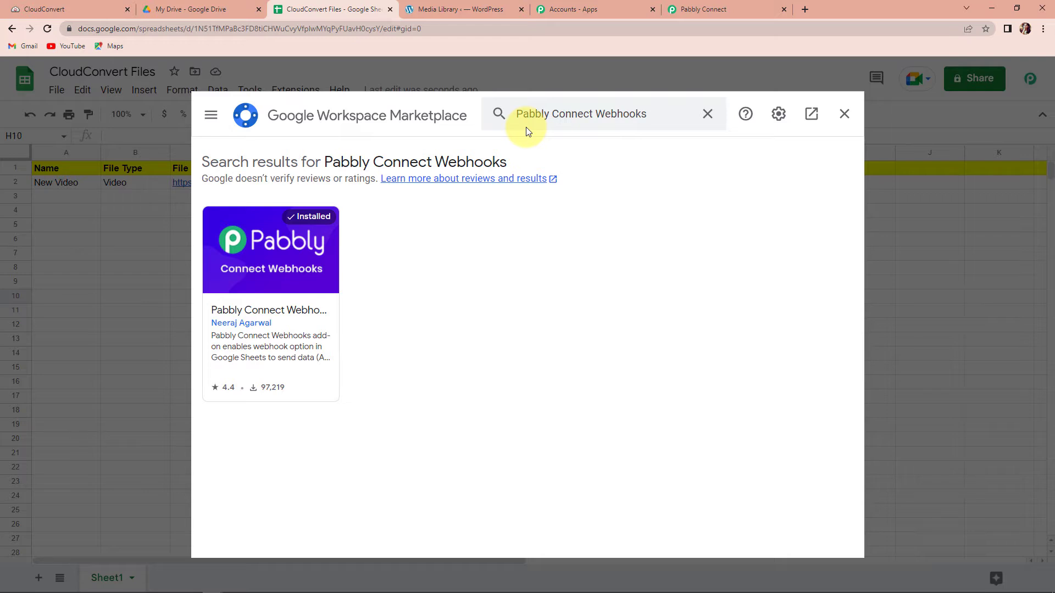
left_click(844, 113)
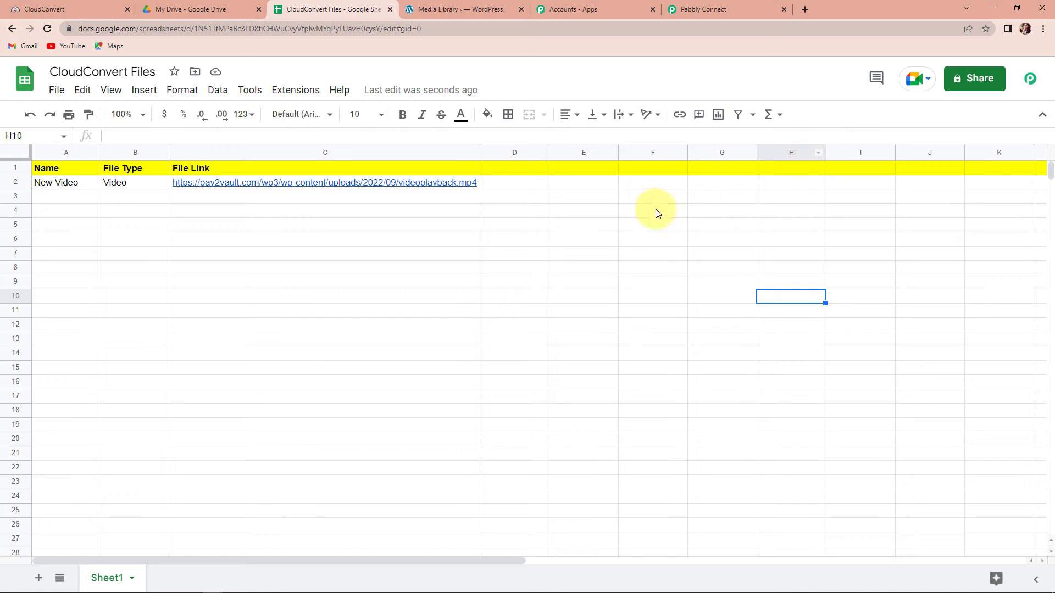
Open the Pabbly Connect Webhooks initial setup for Sheet1 and enter the webhook URL copied from the Pabbly Connect workflow
left_click(283, 95)
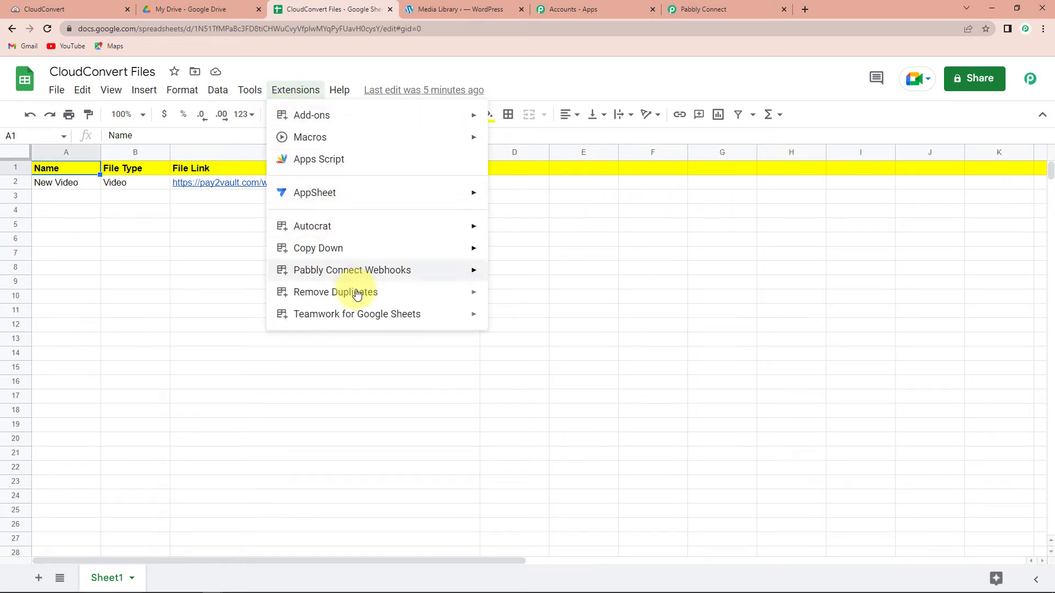
mouse_move(363, 274)
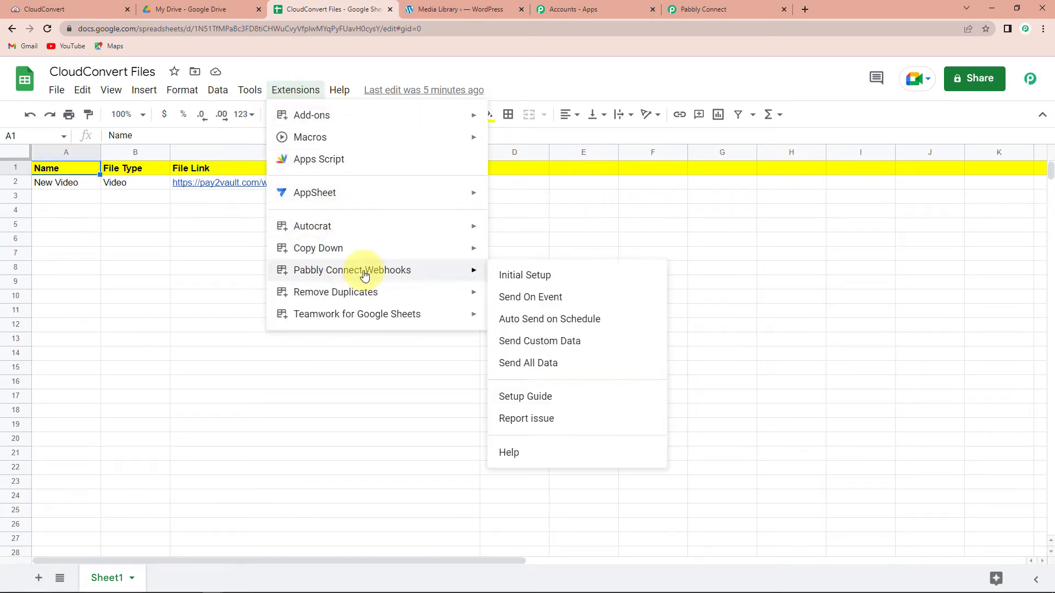
left_click(544, 276)
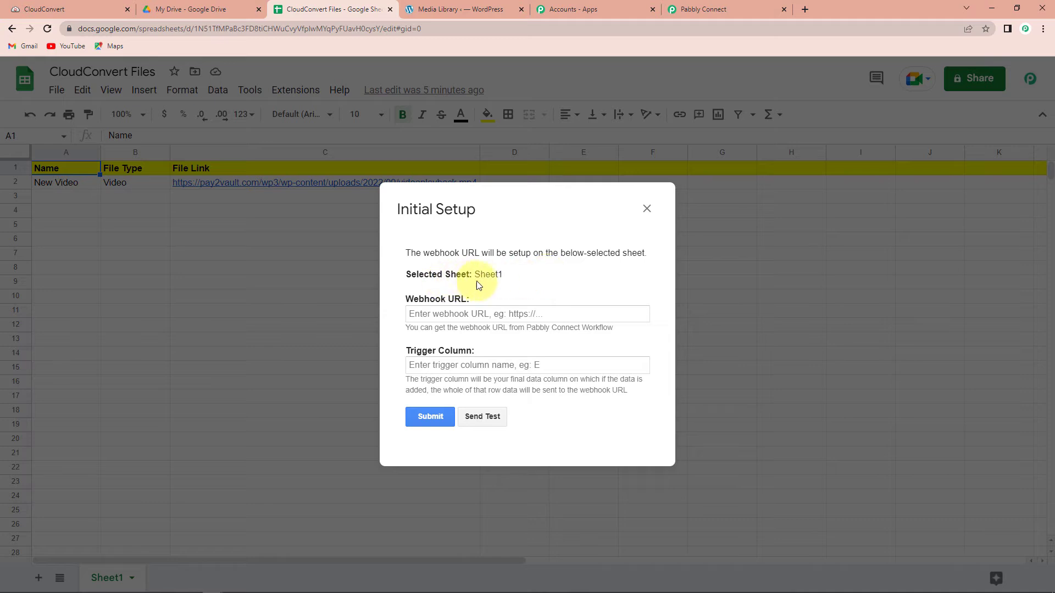
left_click(484, 313)
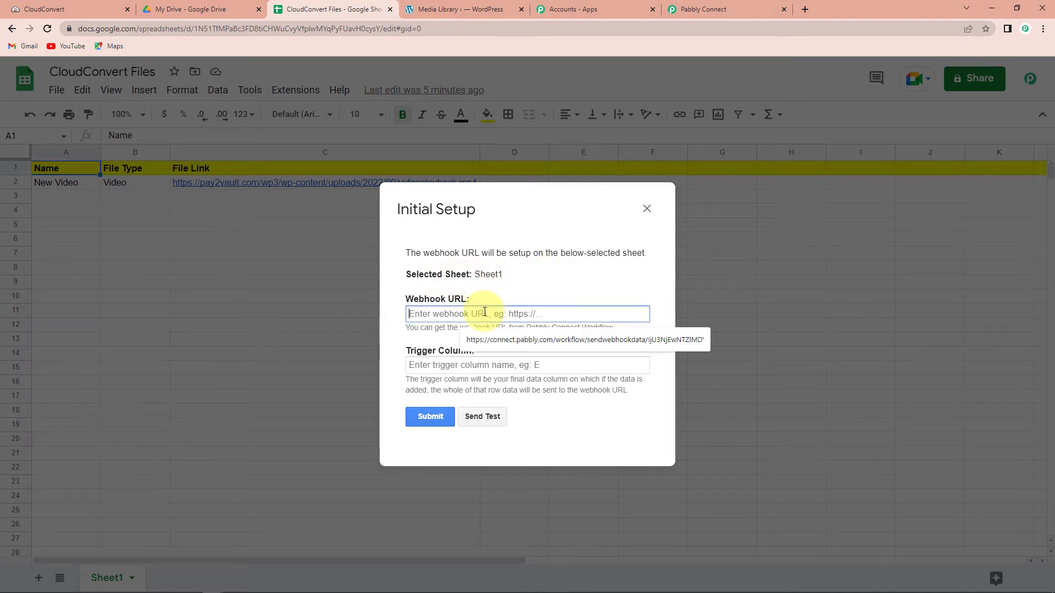
left_click(687, 9)
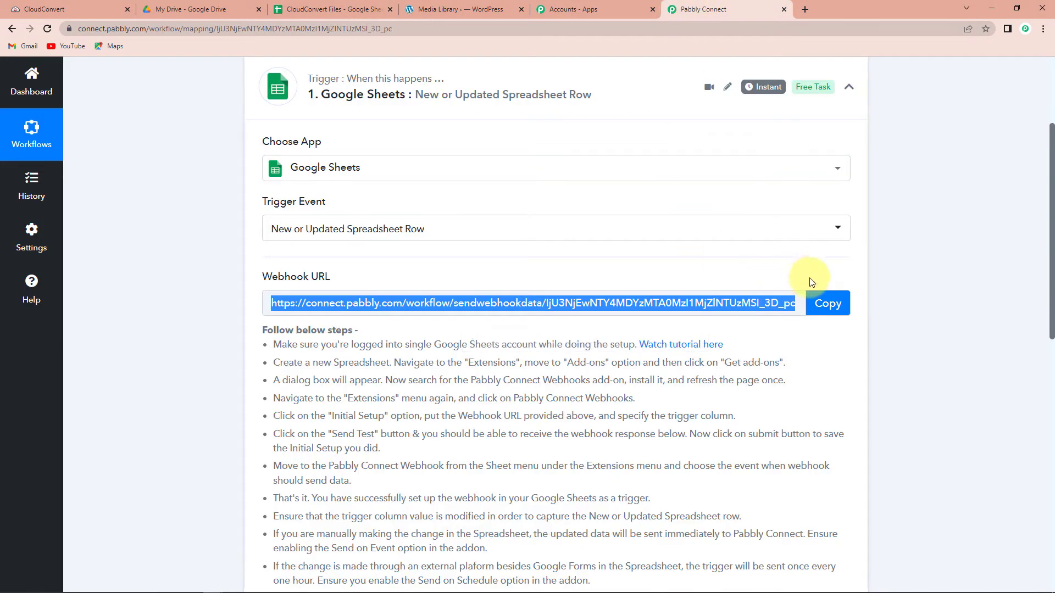
left_click(827, 303)
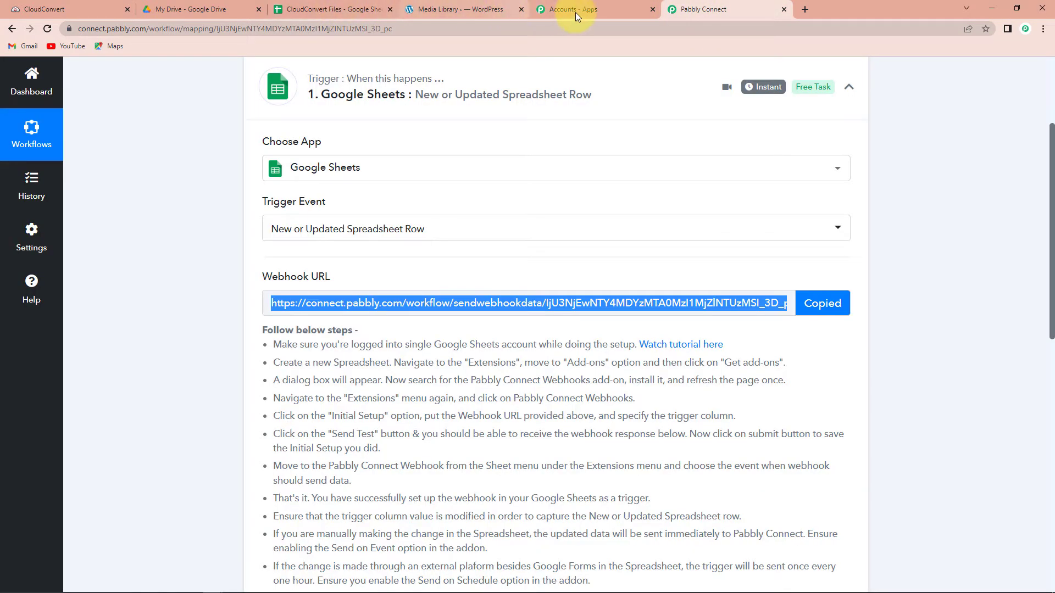
left_click(321, 10)
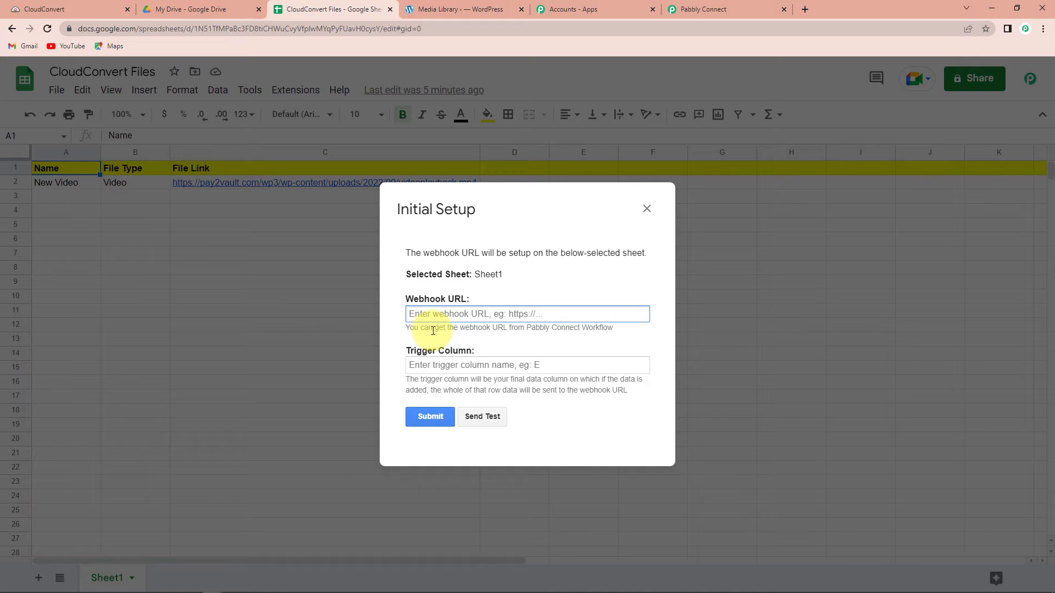
key("ctrl+v")
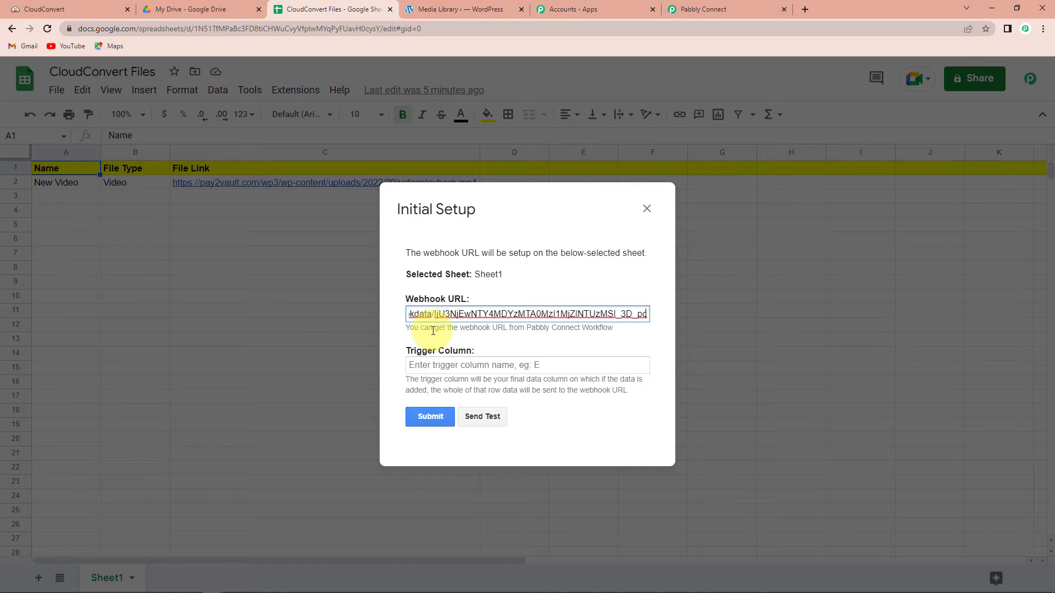
Set the trigger column to C and send test data to the webhook
left_click(420, 362)
type("C")
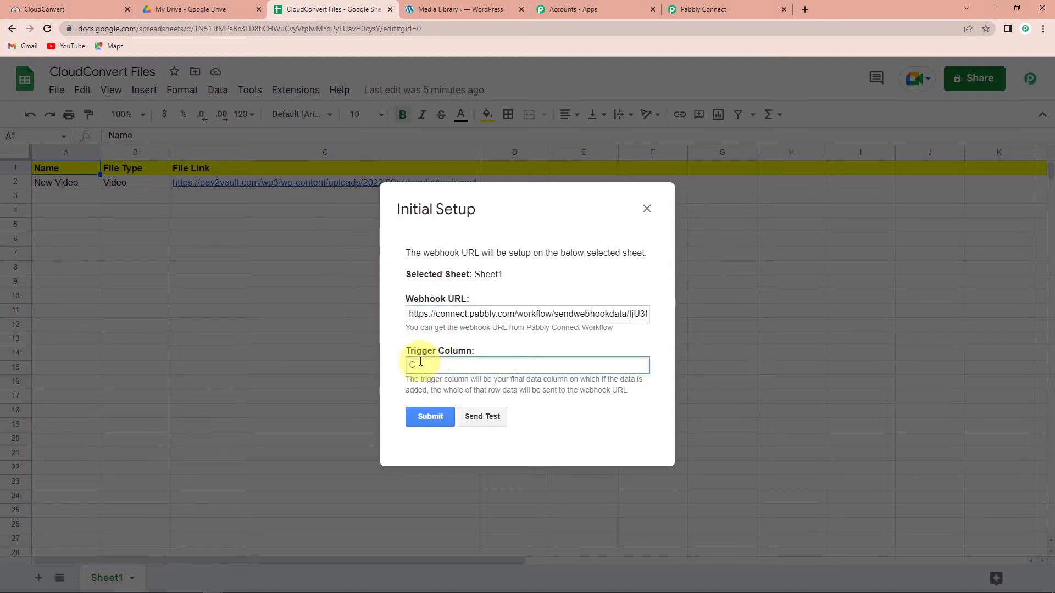
left_click(481, 417)
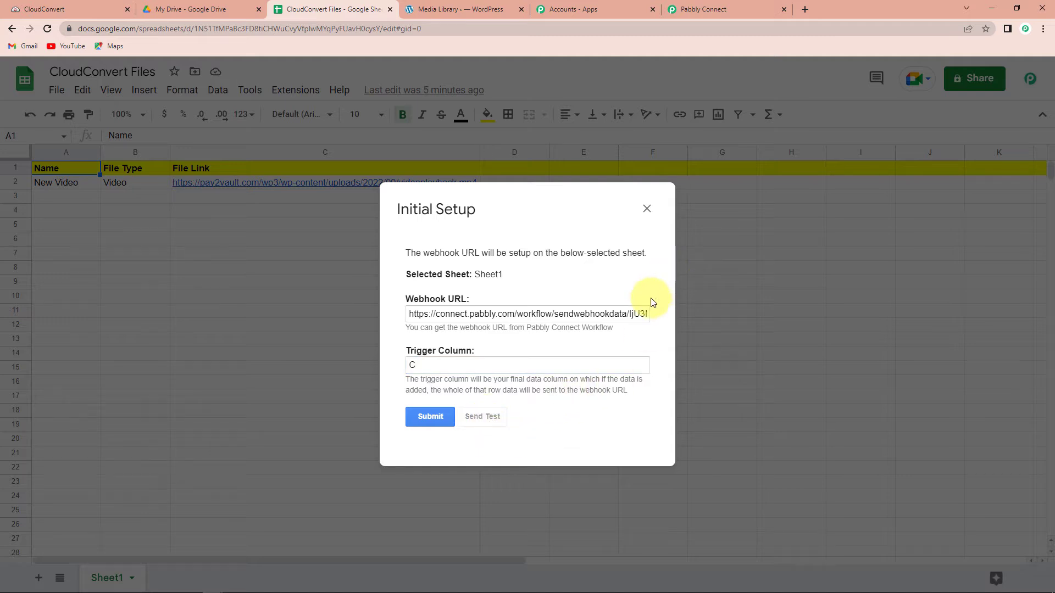
Close the initial setup and enable Send On Event for Pabbly Connect Webhooks in the spreadsheet
scroll(650, 298, "down", 1)
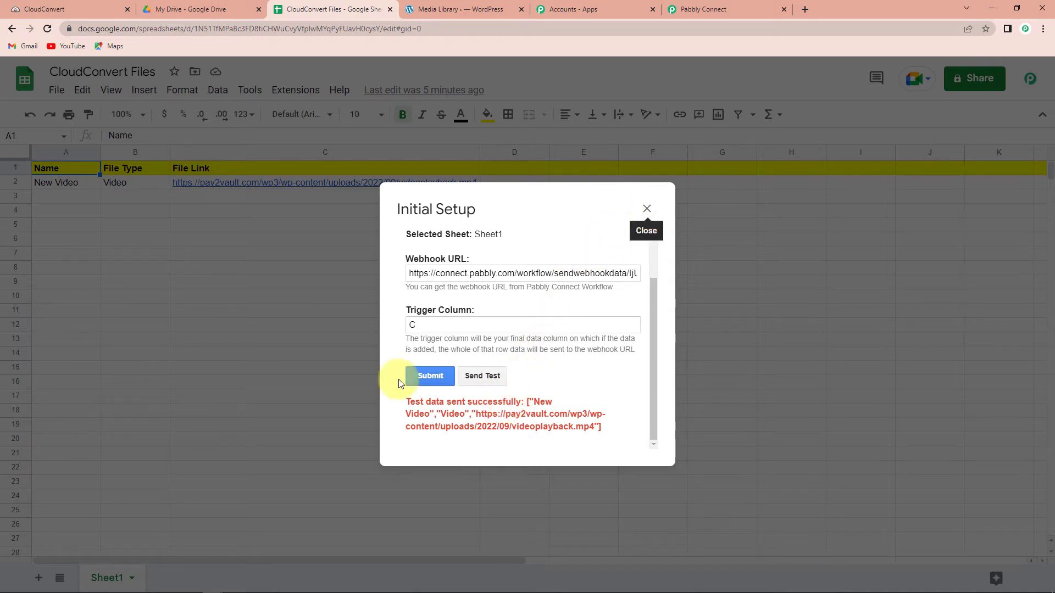
left_click(646, 208)
left_click(295, 90)
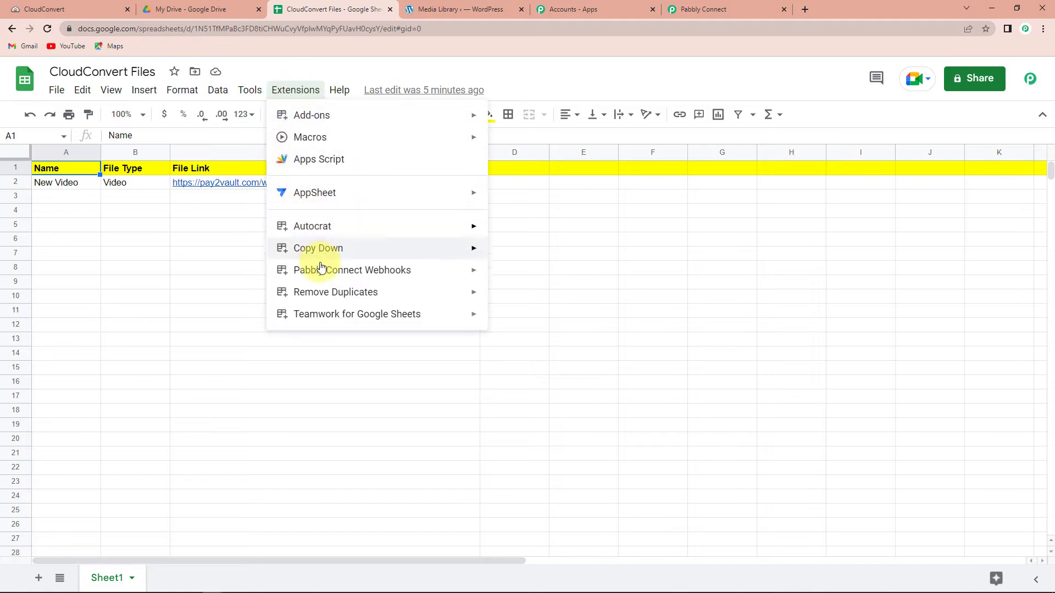
mouse_move(322, 273)
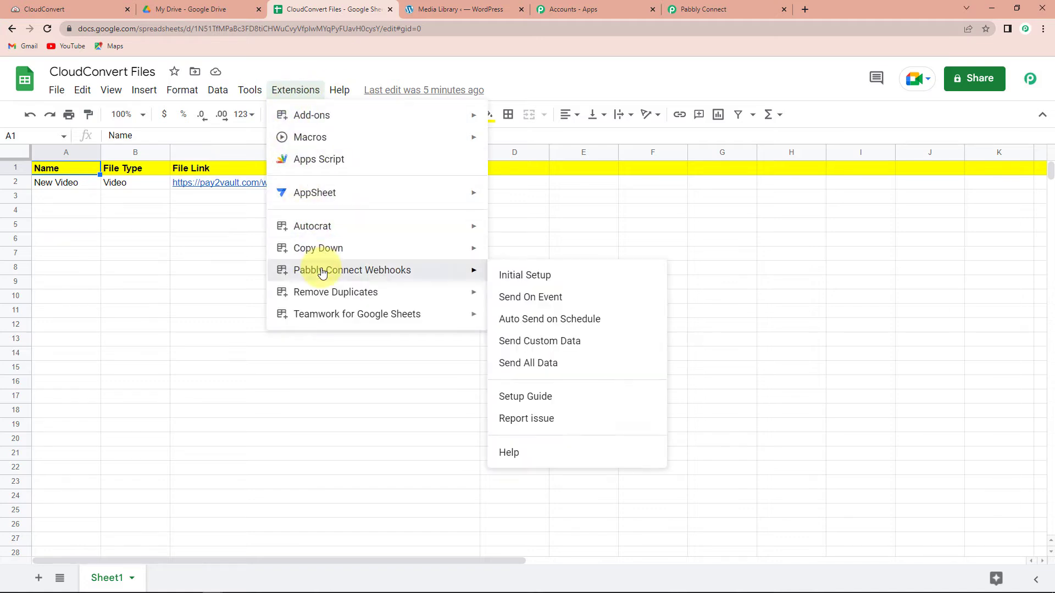
left_click(517, 298)
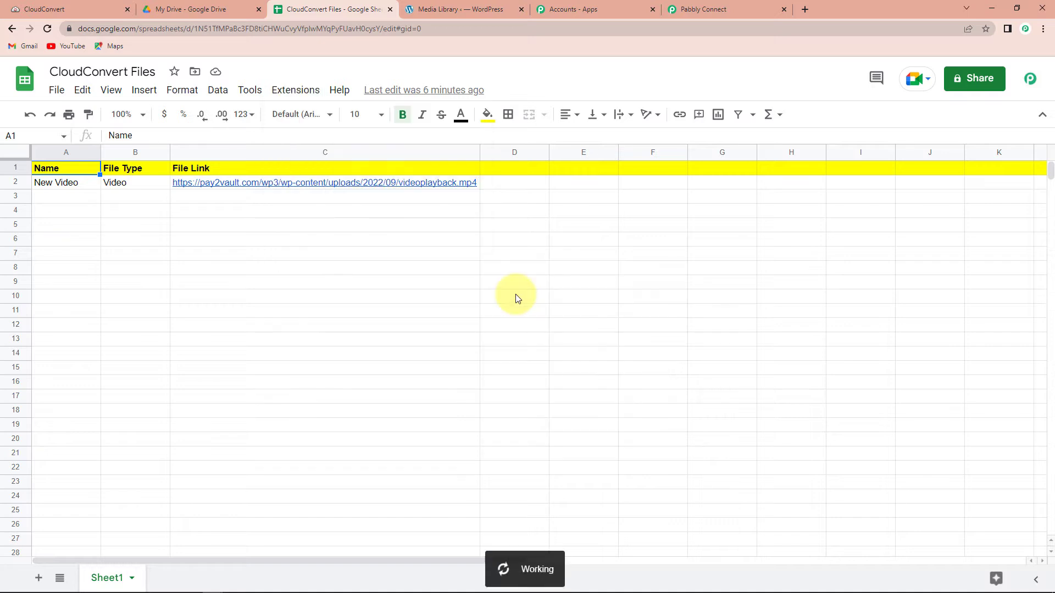
Reopen the Pabbly Connect Webhooks initial setup and submit it
left_click(298, 91)
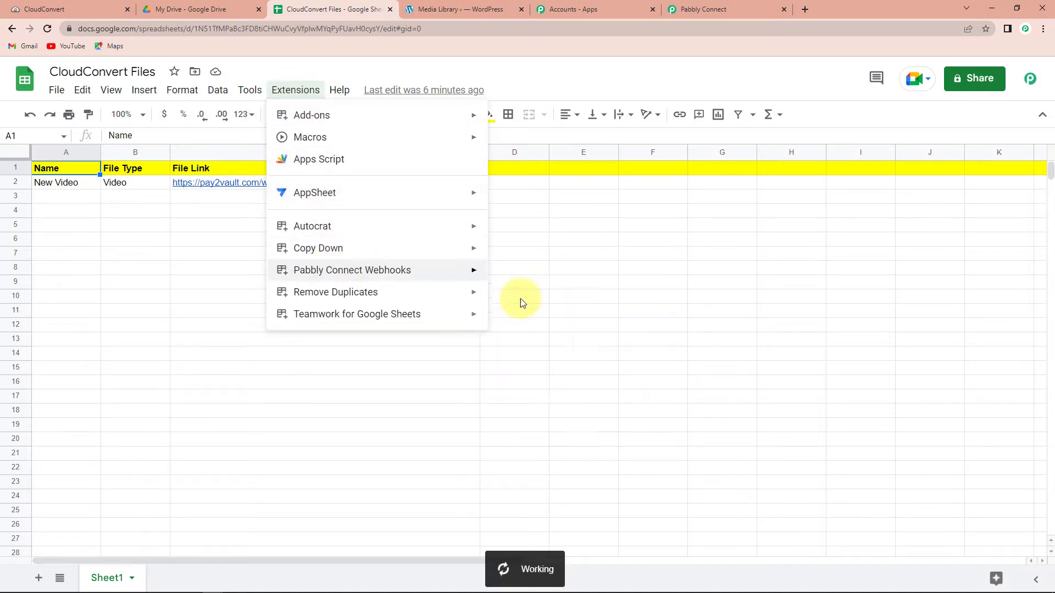
mouse_move(430, 272)
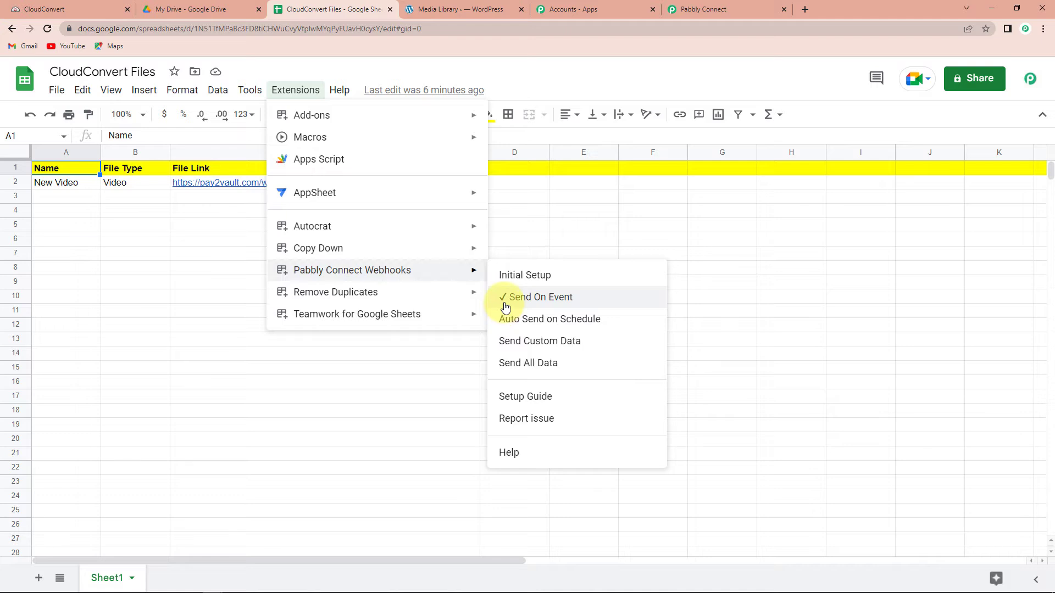
left_click(519, 278)
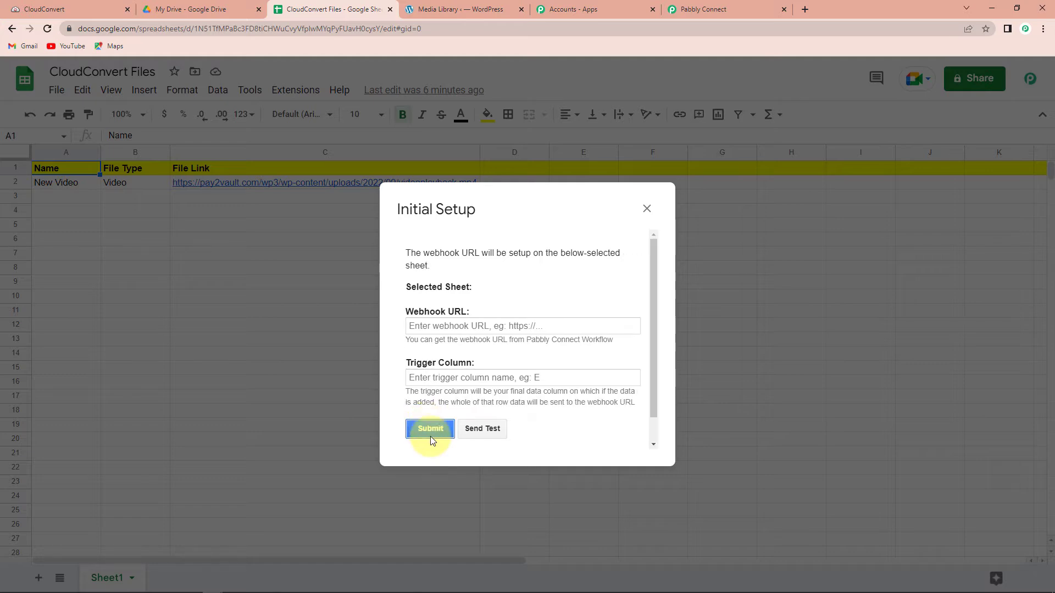
left_click(430, 430)
Switch to the Pabbly Connect workflow and examine the webhook response received by the Google Sheets trigger
left_click(723, 11)
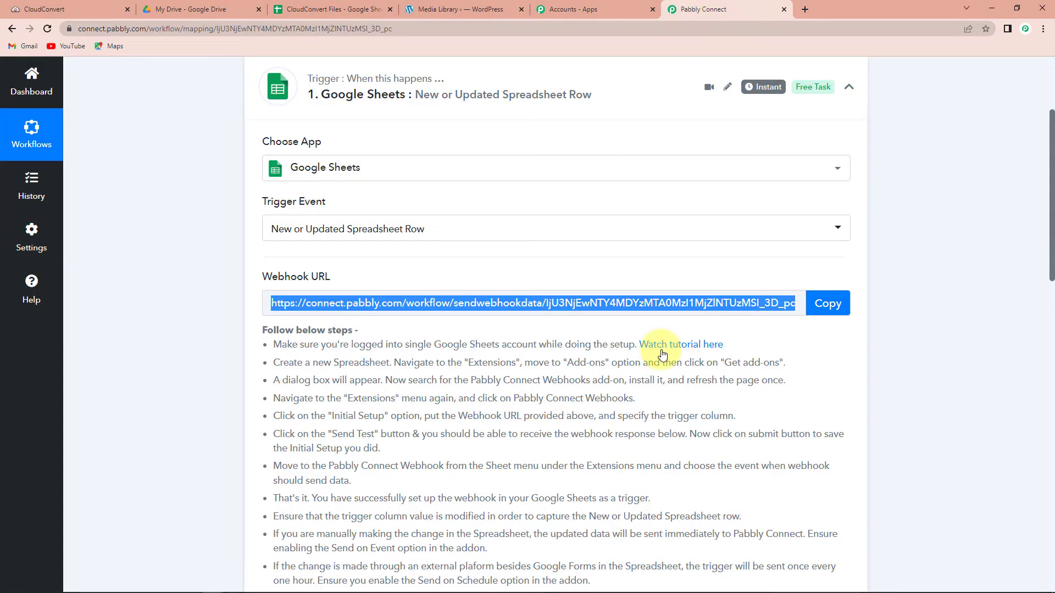
scroll(699, 344, "down", 8)
scroll(930, 335, "down", 1)
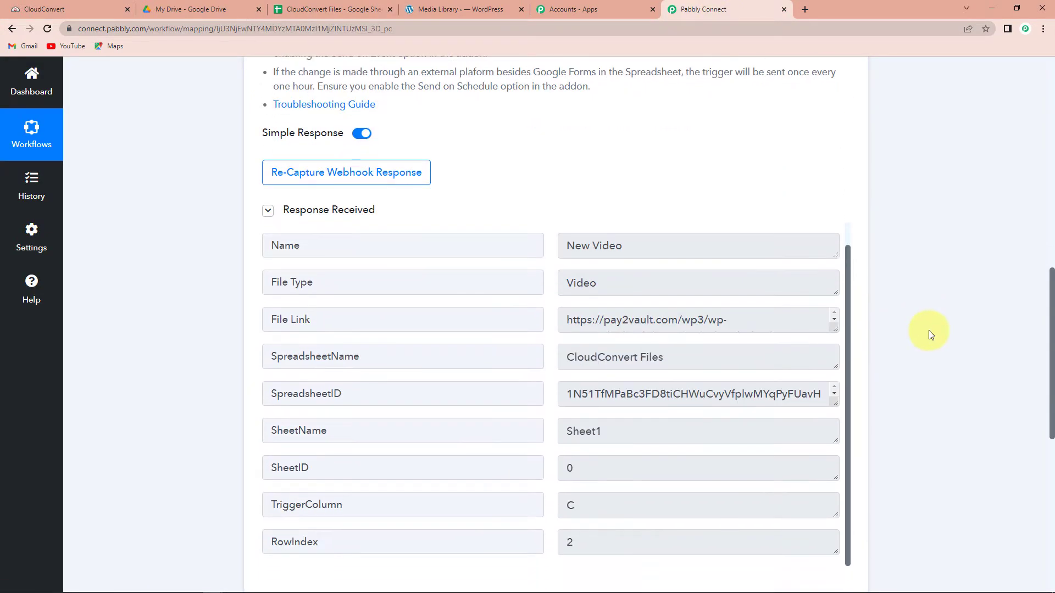
scroll(930, 334, "up", 2)
scroll(930, 334, "down", 2)
scroll(743, 325, "down", 2)
scroll(293, 160, "up", 1)
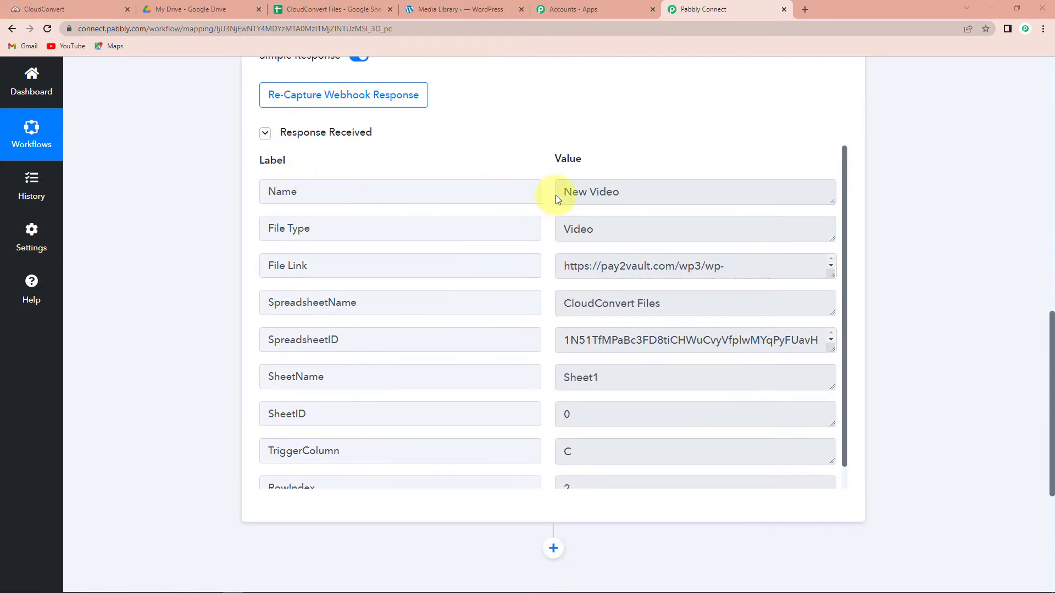
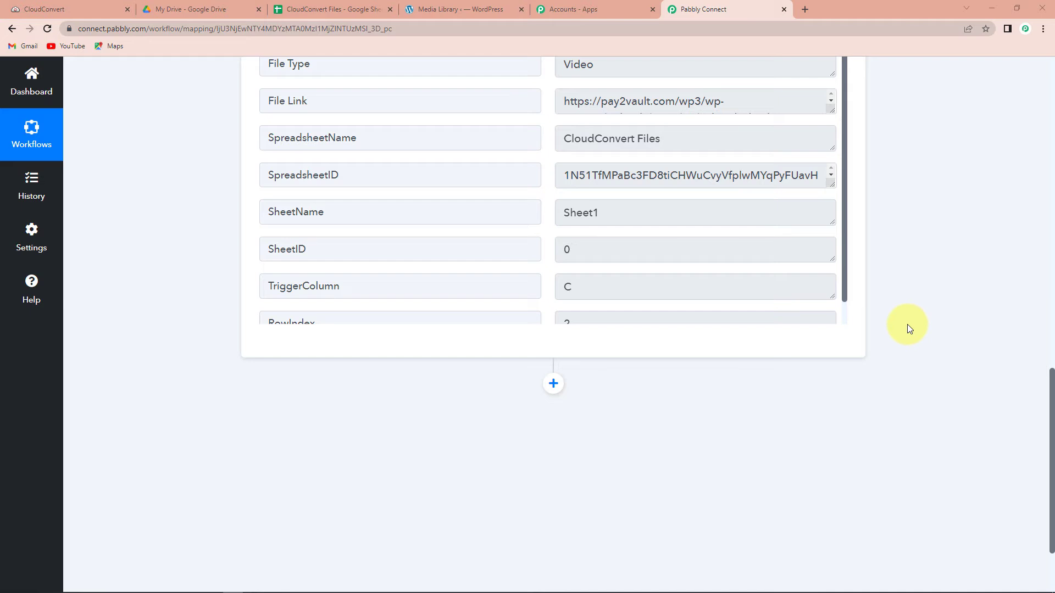
Add an action step after the trigger using the CloudConvert app with the Convert a File event
left_click(552, 384)
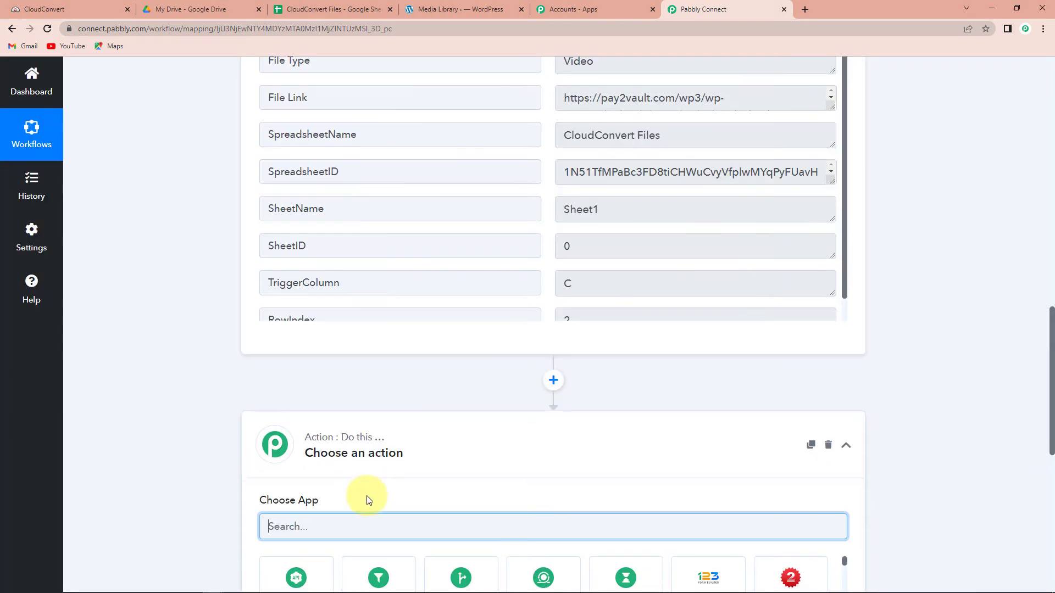
type("cloud")
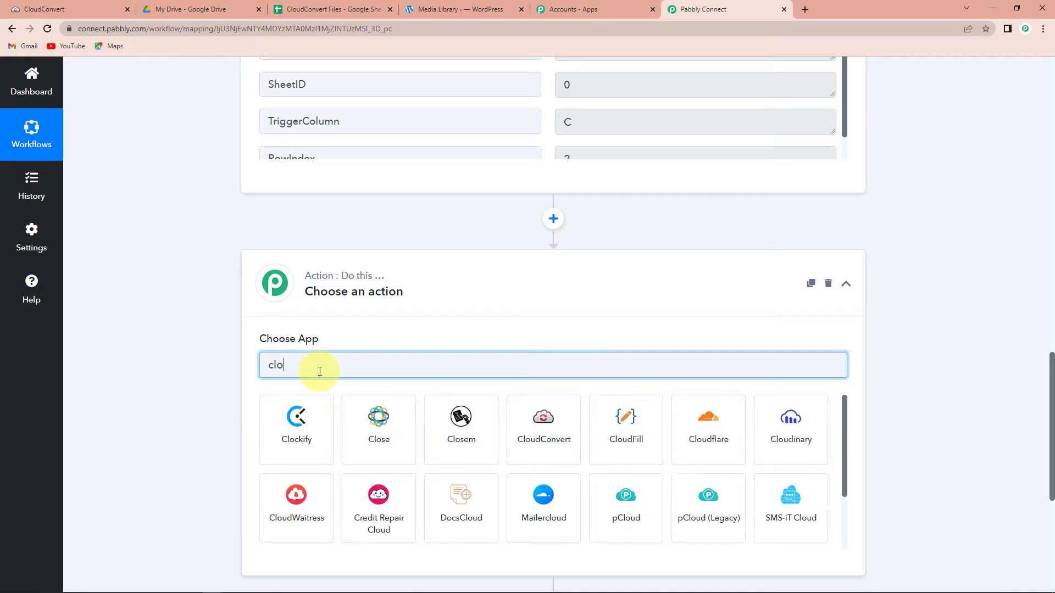
left_click(302, 423)
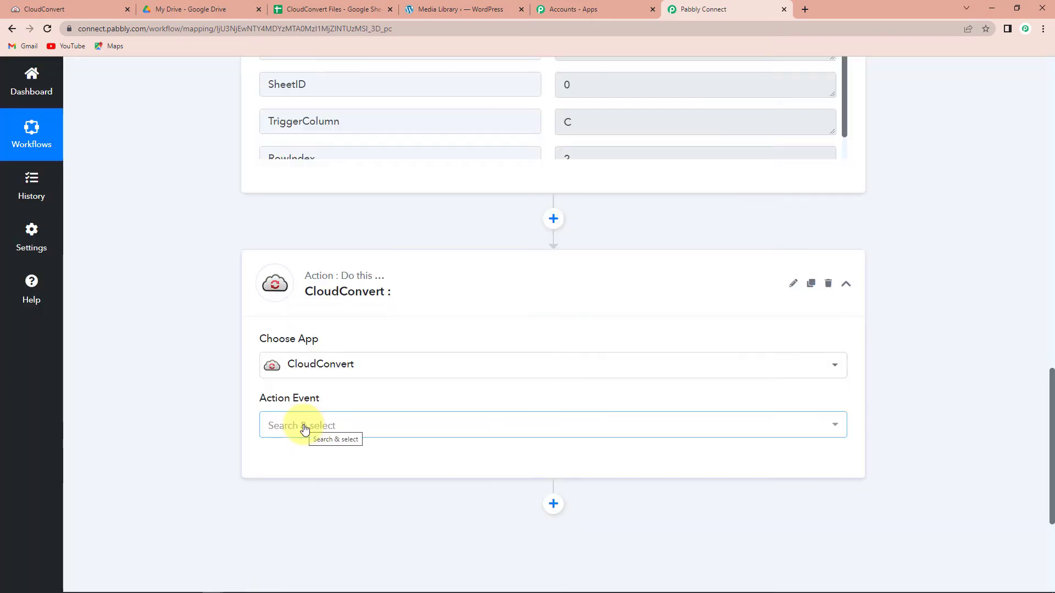
left_click(303, 426)
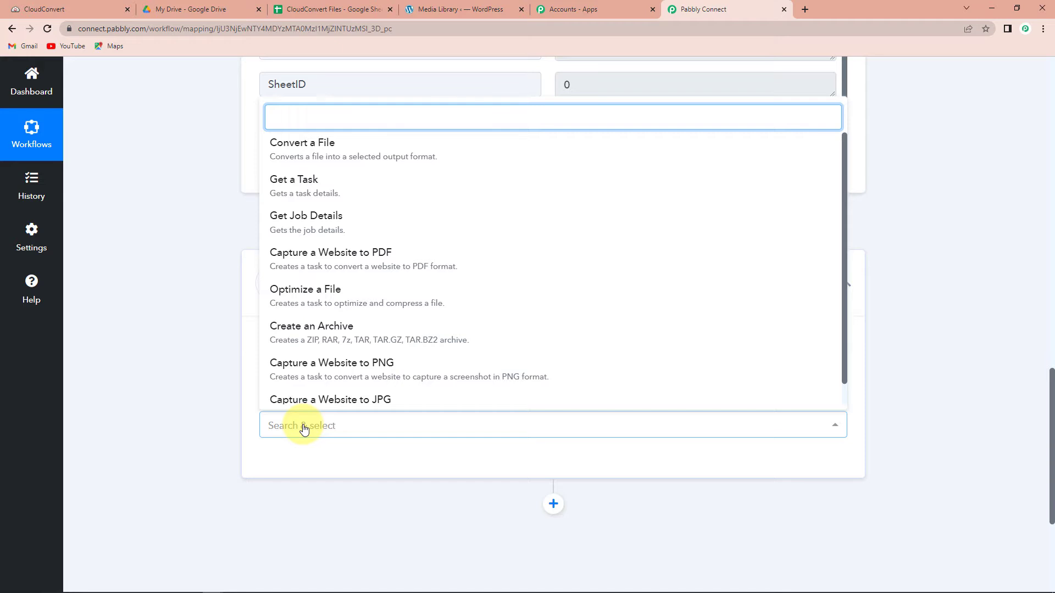
left_click(325, 146)
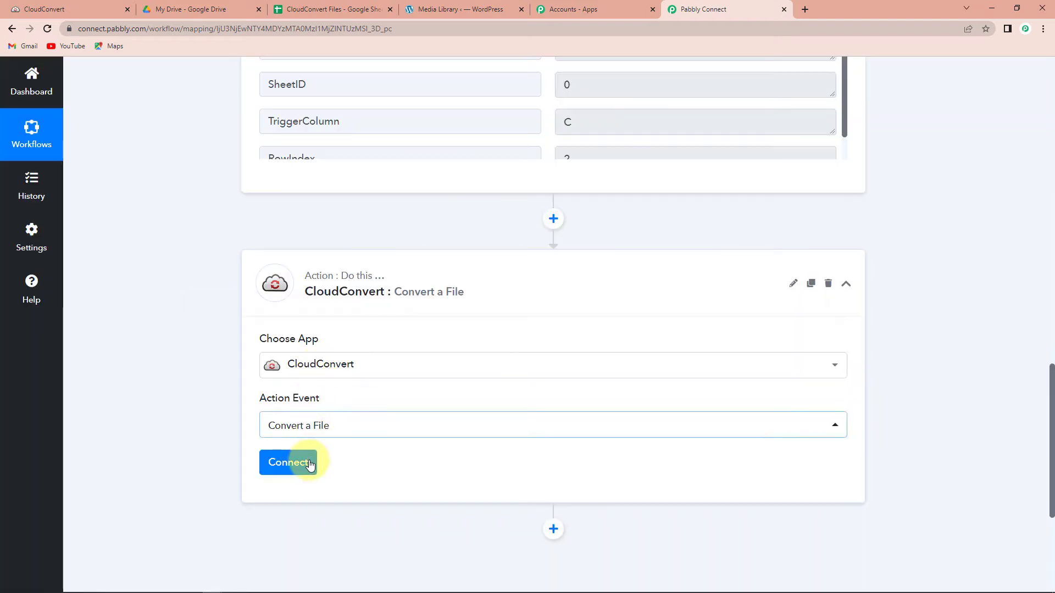
Connect the CloudConvert action through a new connection and authorize the account
left_click(291, 462)
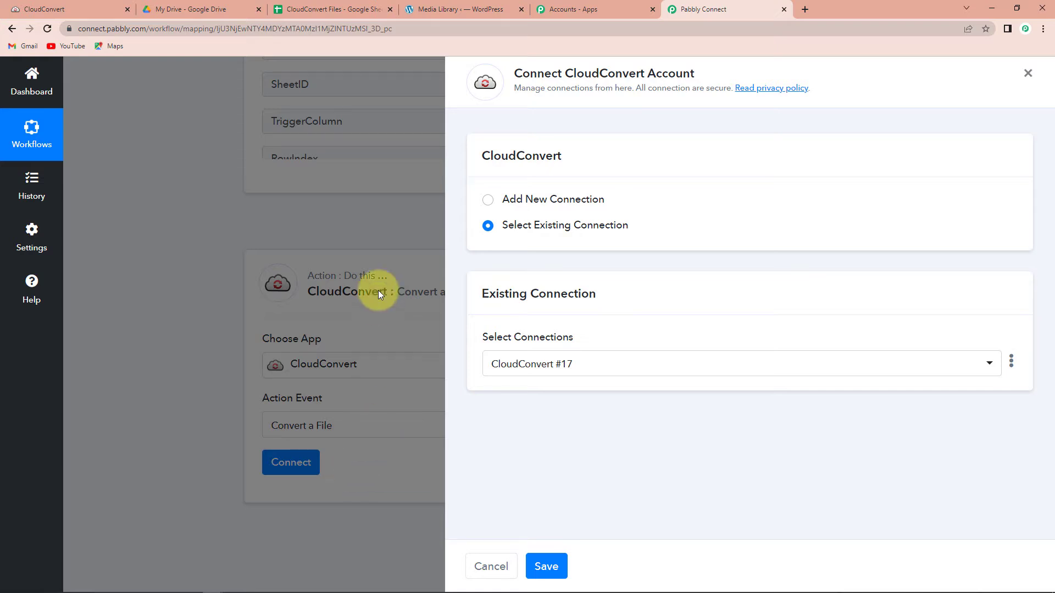
left_click(488, 202)
left_click(488, 346)
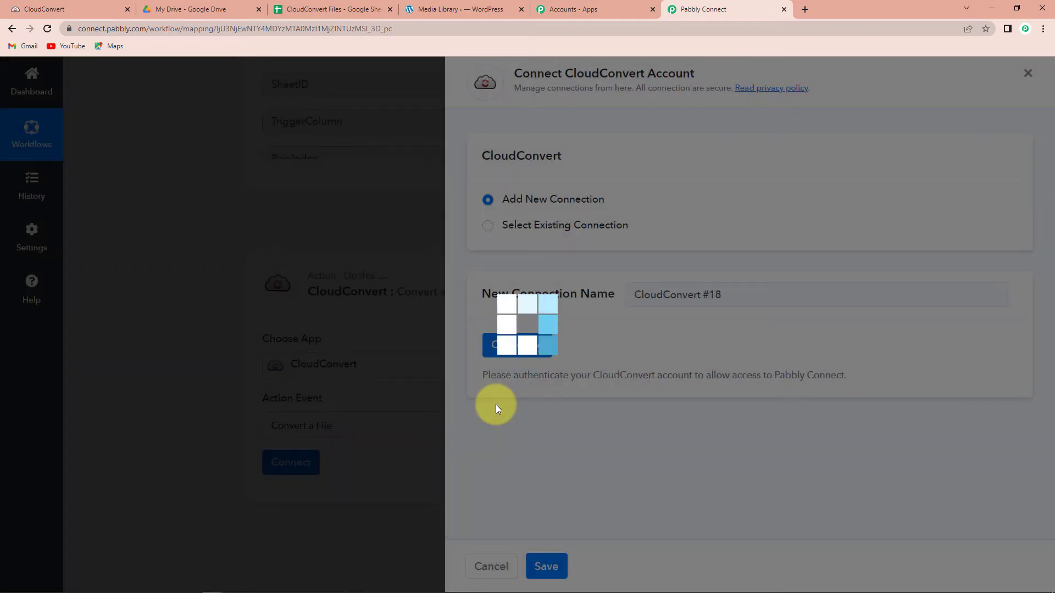
Map the File URL of the CloudConvert action to the File Link value from the Google Sheets trigger
scroll(496, 404, "down", 5)
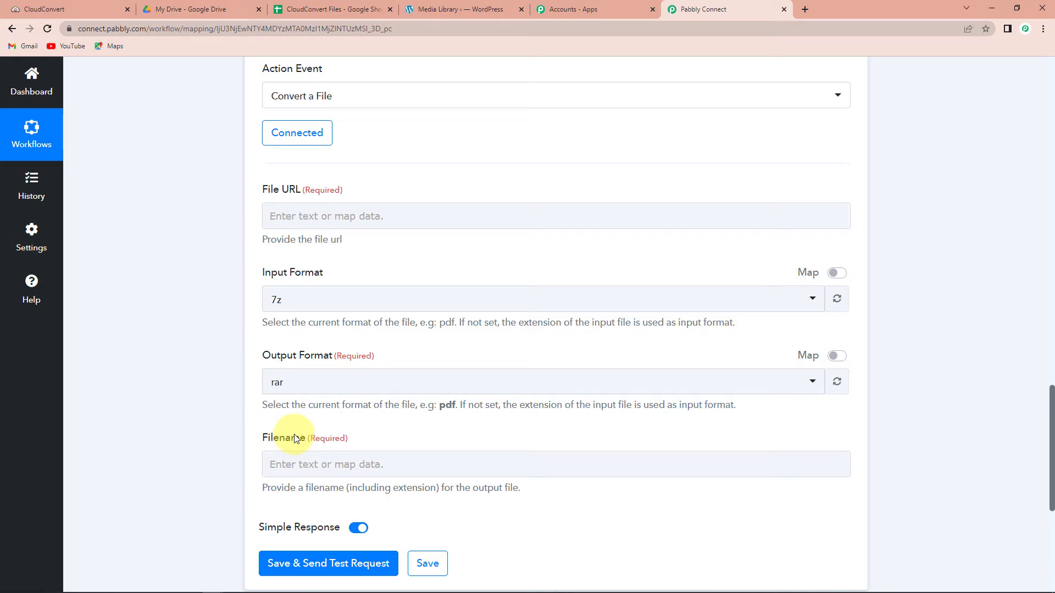
left_click(291, 217)
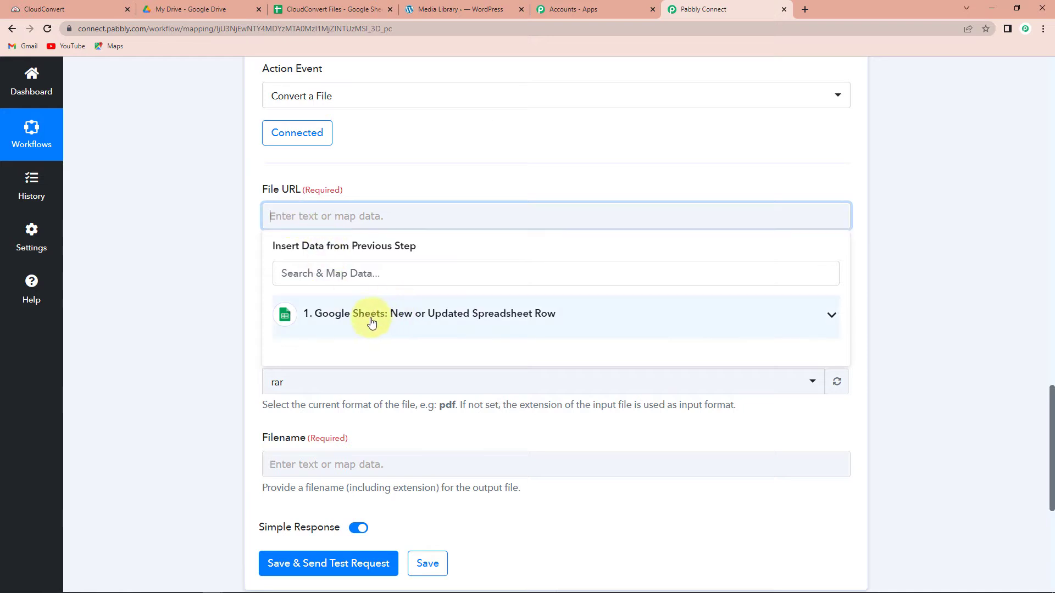
left_click(341, 312)
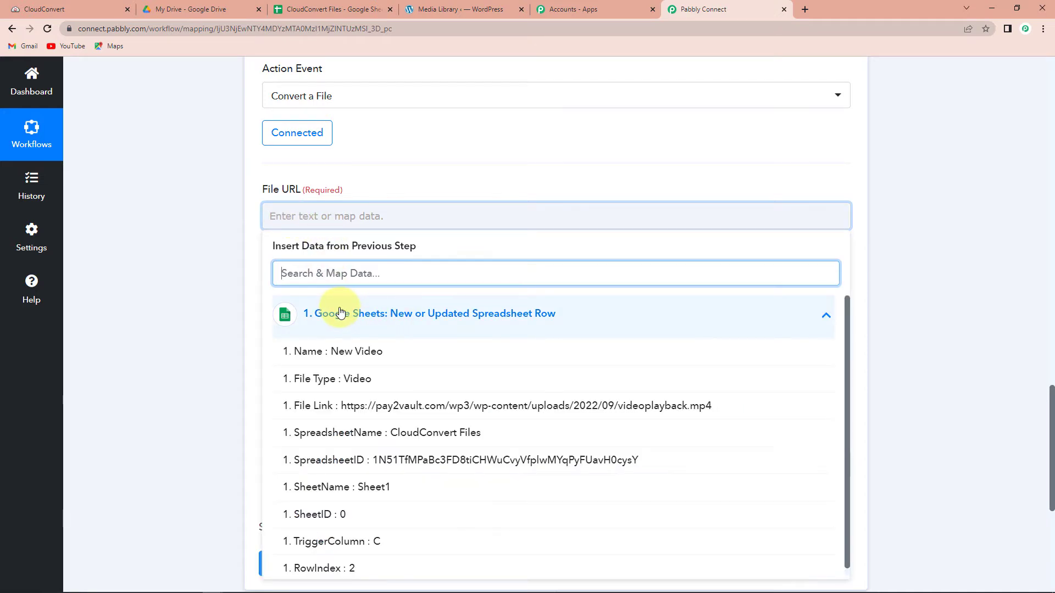
left_click(373, 407)
left_click(210, 346)
Set the conversion's input format to mp4 and its output format to mp3
scroll(210, 346, "down", 2)
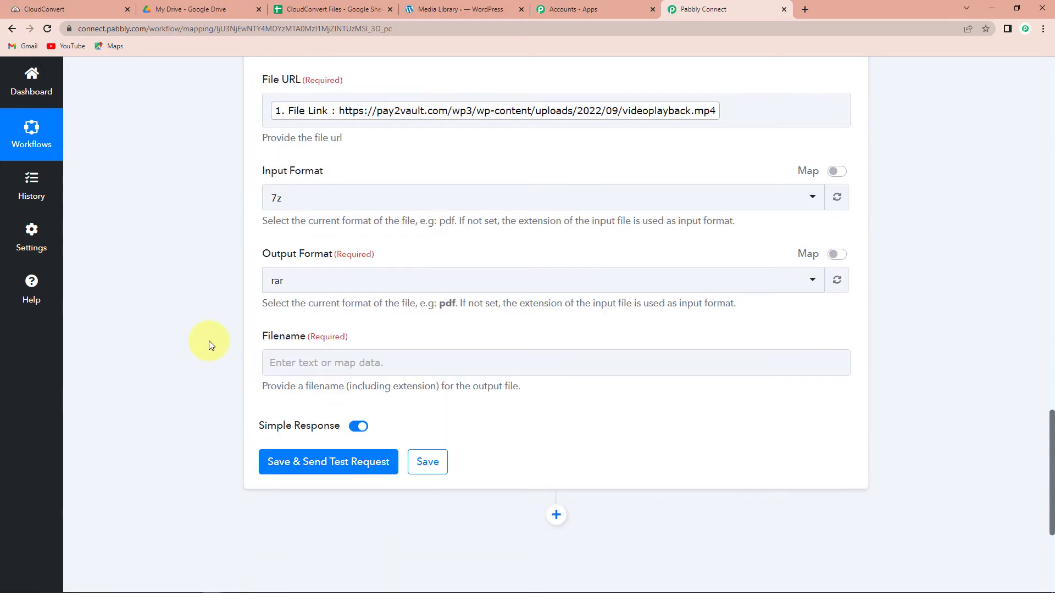
left_click(297, 199)
type("m")
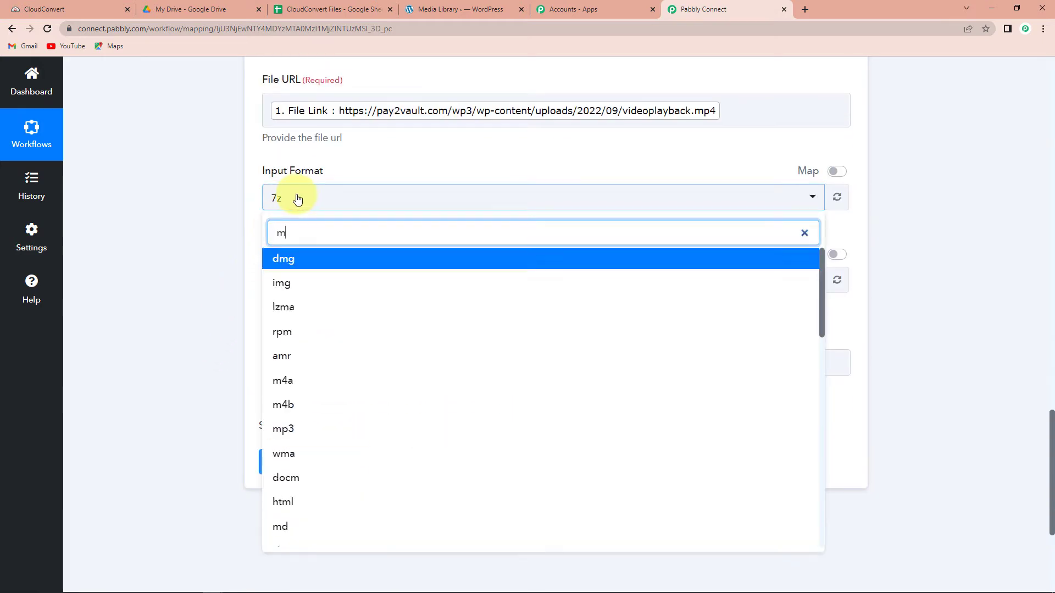
type("p4")
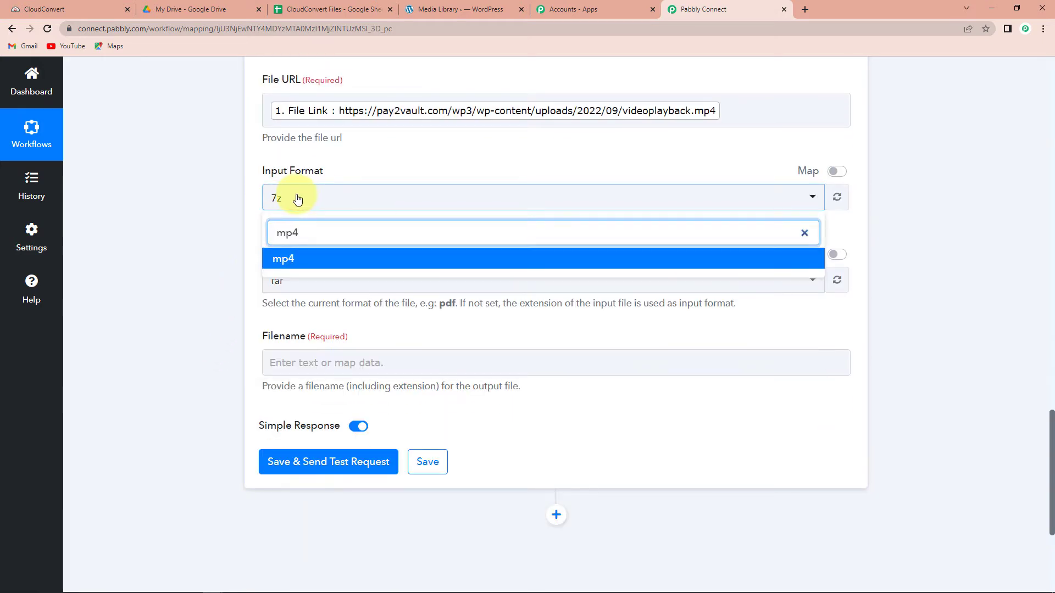
left_click(299, 259)
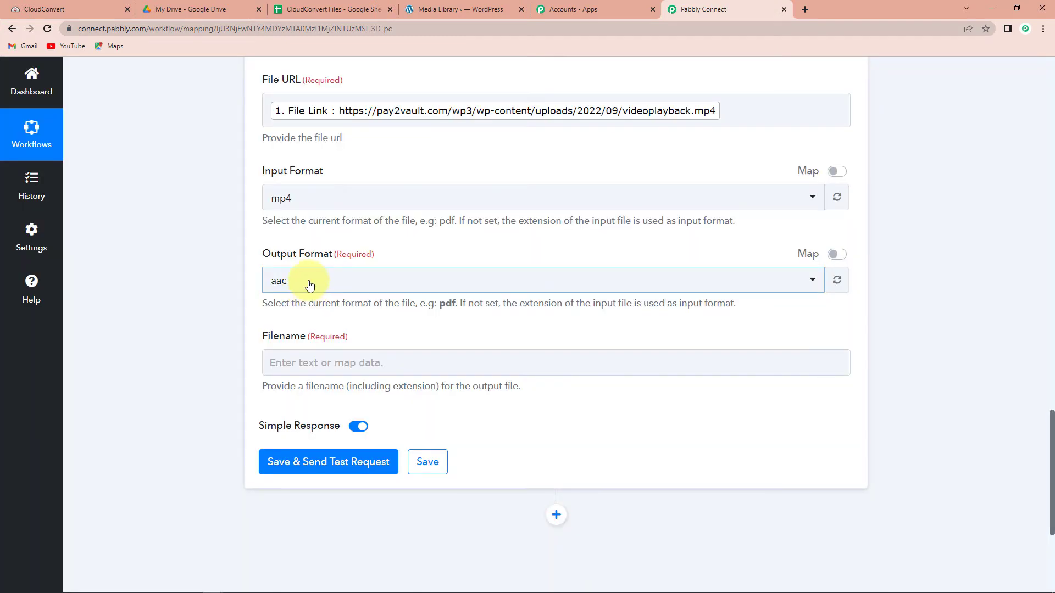
left_click(309, 283)
type("mp")
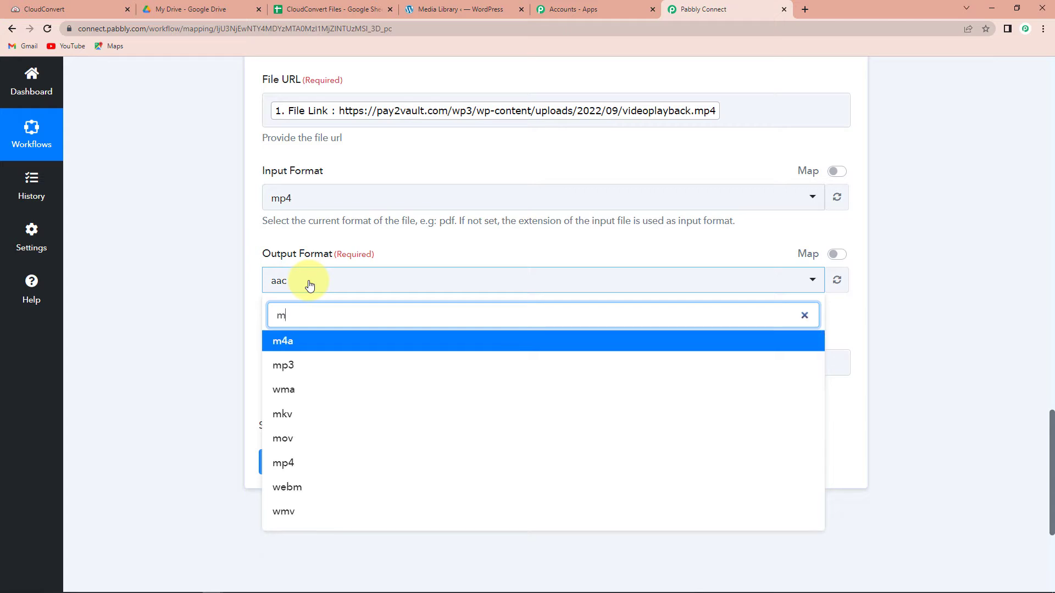
left_click(282, 342)
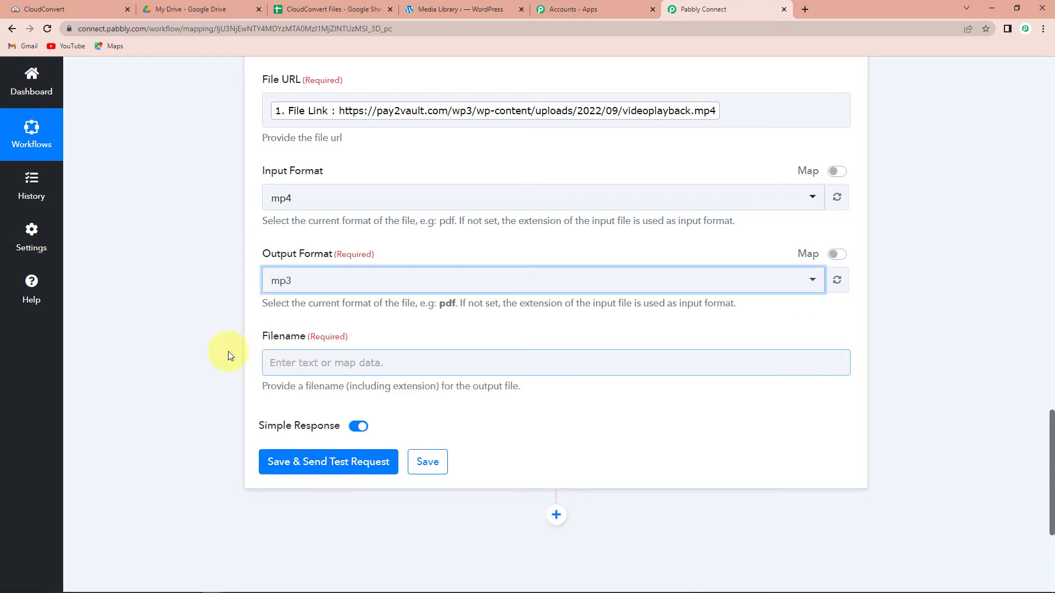
Set the output filename to the mapped Name value from the Google Sheets trigger followed by .mp4
scroll(267, 335, "down", 1)
scroll(267, 336, "down", 1)
left_click(314, 253)
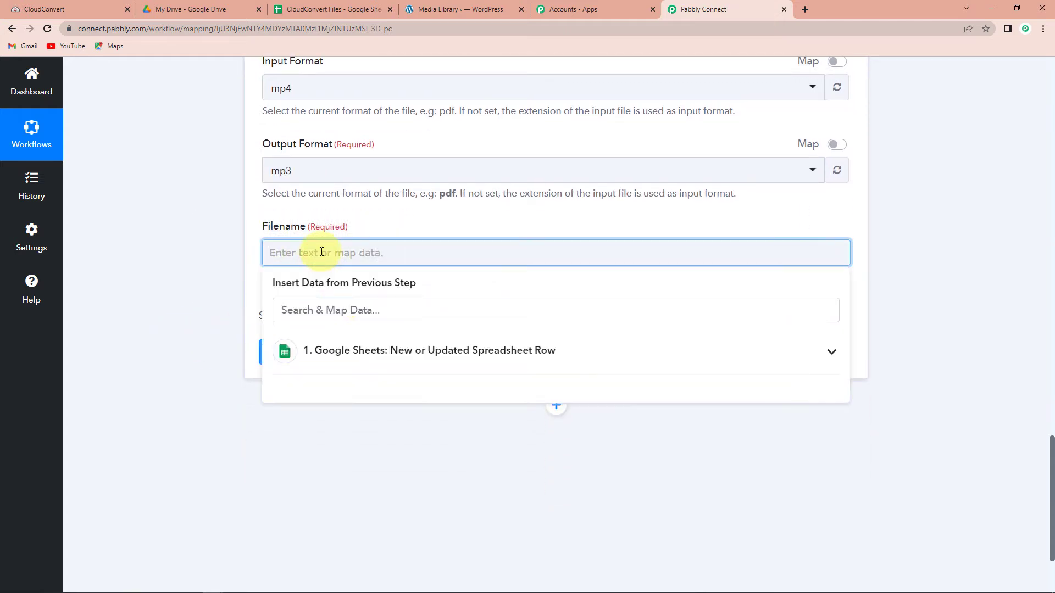
left_click(352, 347)
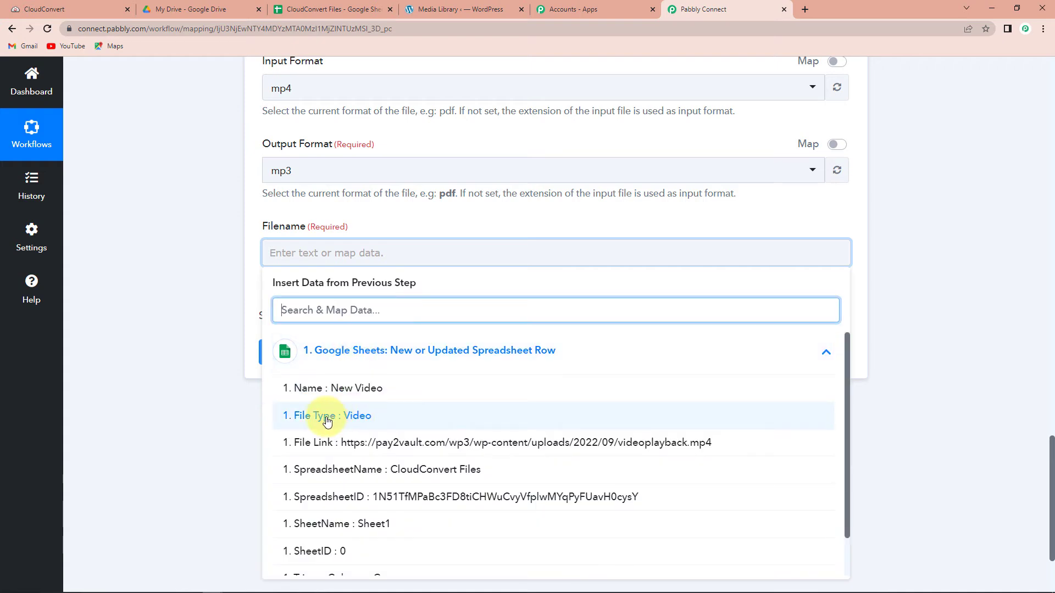
left_click(323, 397)
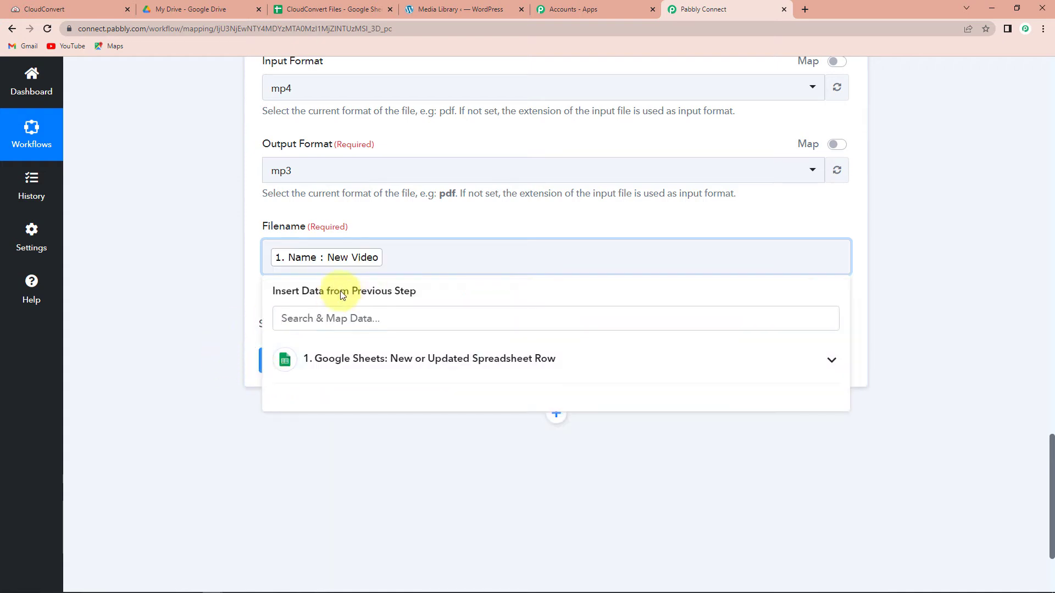
left_click(212, 292)
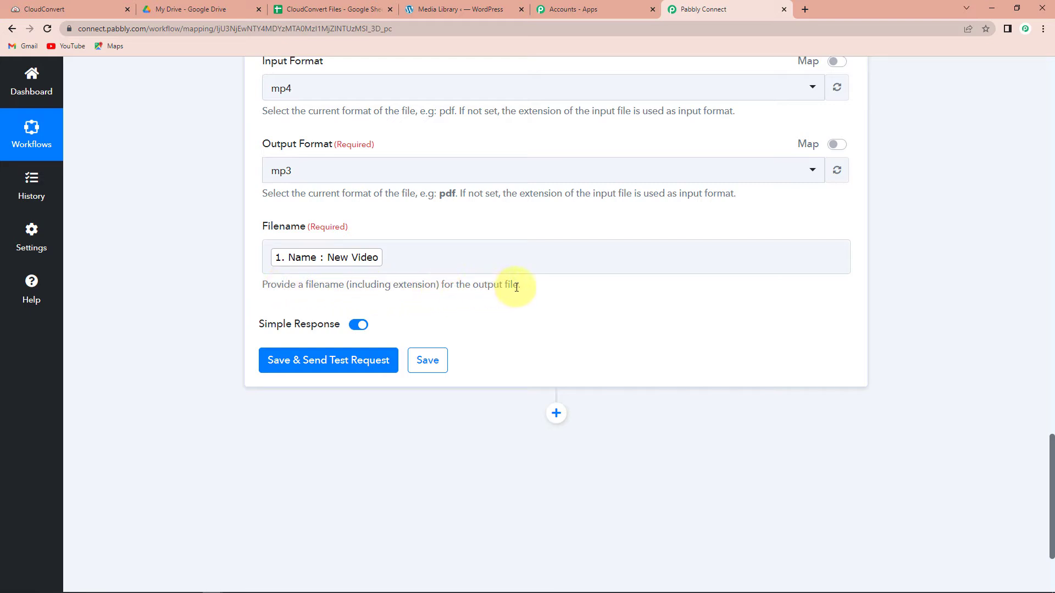
left_click(403, 262)
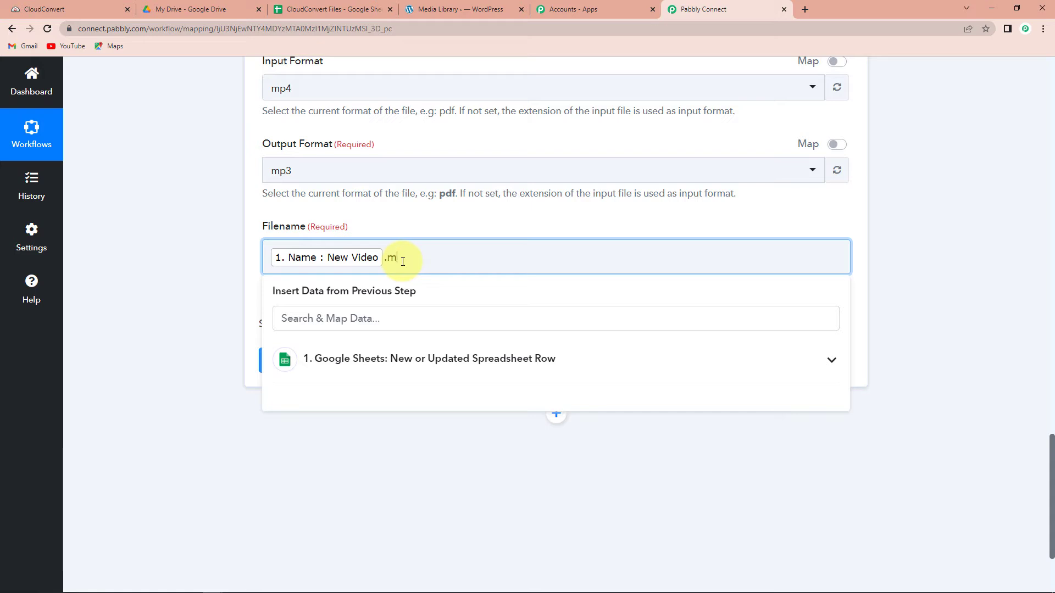
left_click(198, 294)
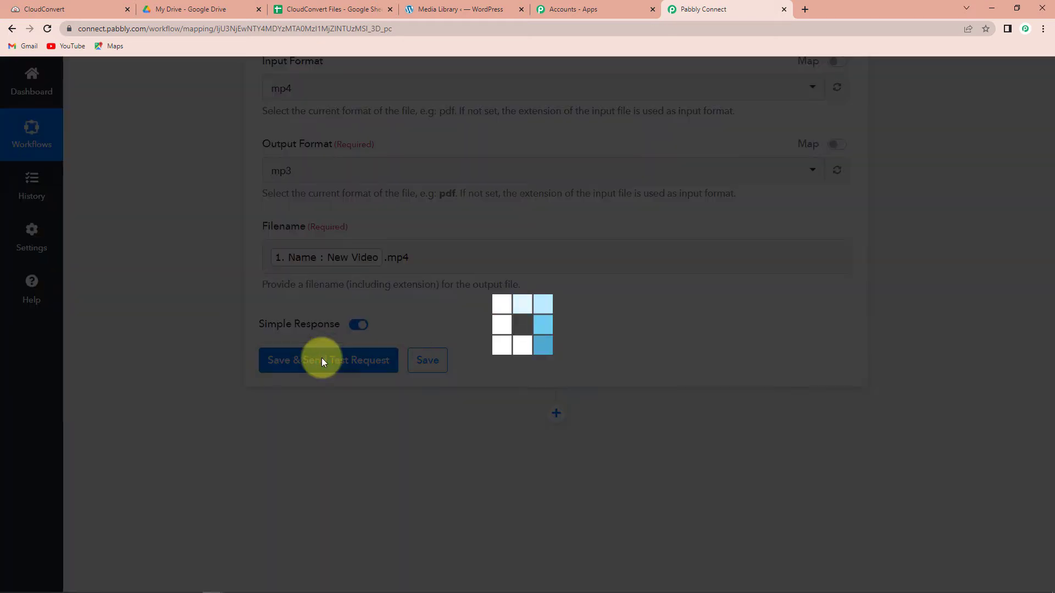
Save the CloudConvert action, send a test request and look through the response received
left_click(321, 360)
scroll(979, 367, "down", 2)
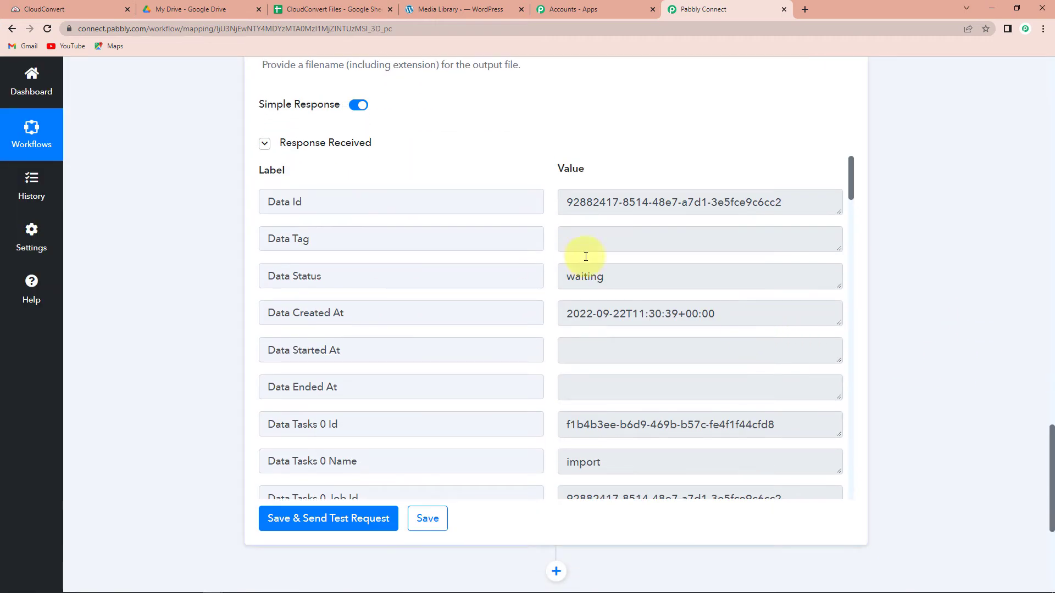
scroll(694, 406, "down", 4)
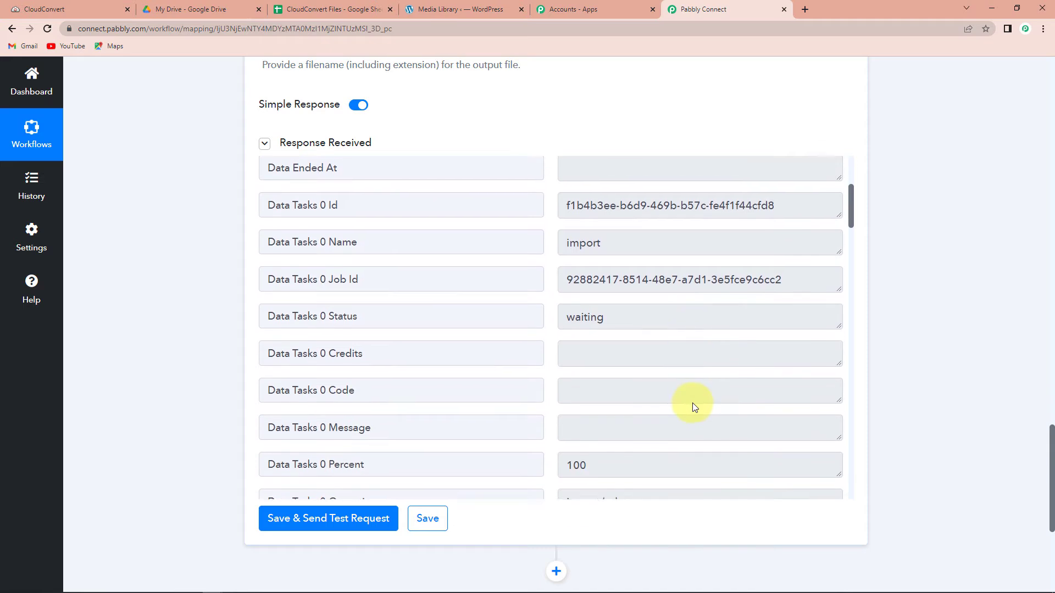
Add a new action step after the Convert a File action and choose CloudConvert as its app
scroll(692, 403, "down", 6)
scroll(691, 403, "down", 4)
scroll(692, 402, "down", 1)
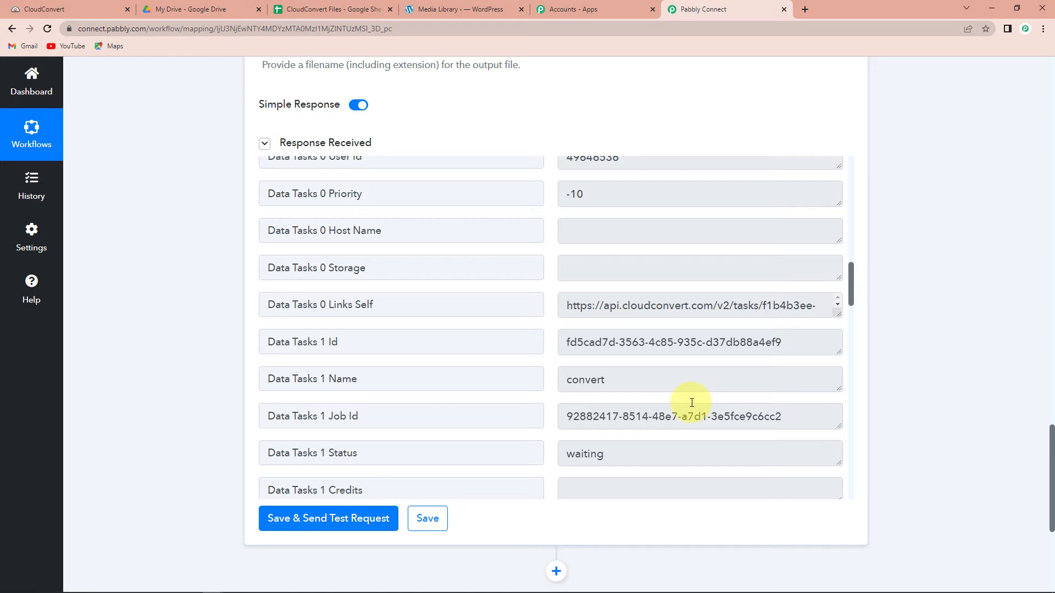
scroll(692, 402, "down", 1)
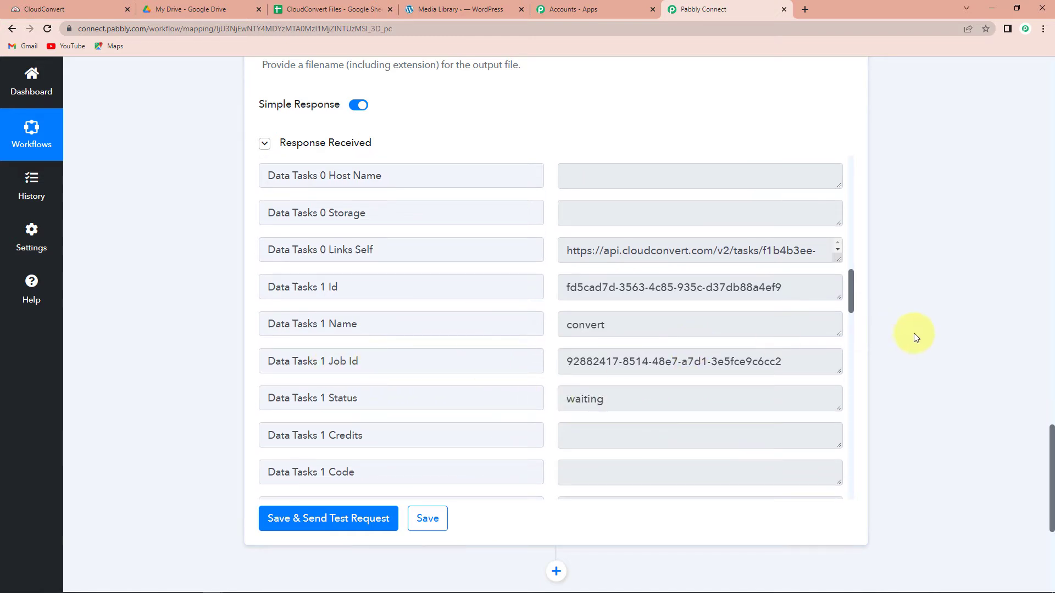
scroll(912, 335, "down", 4)
left_click(557, 352)
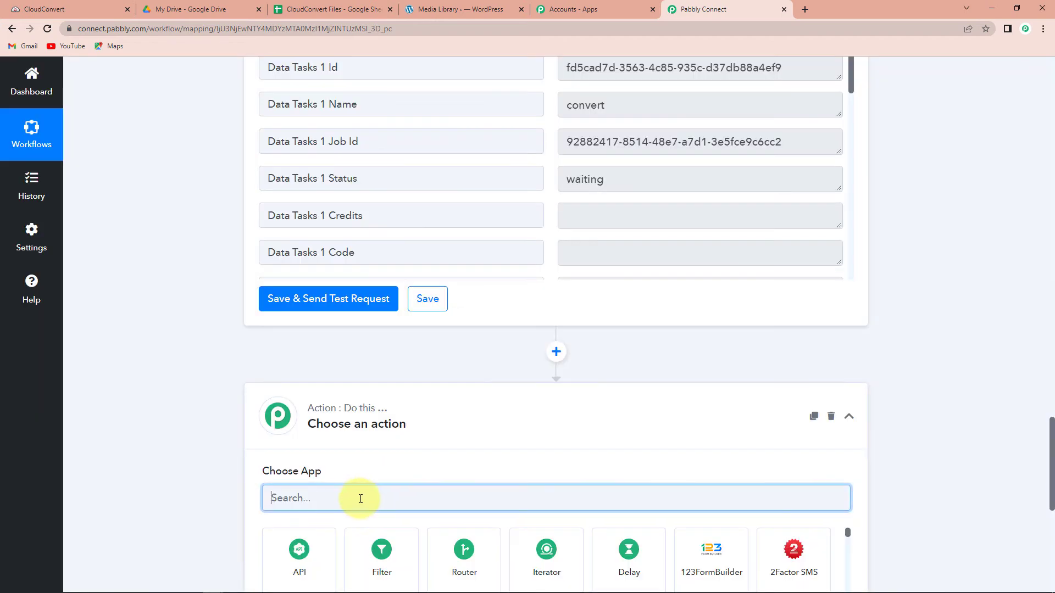
type("cloud")
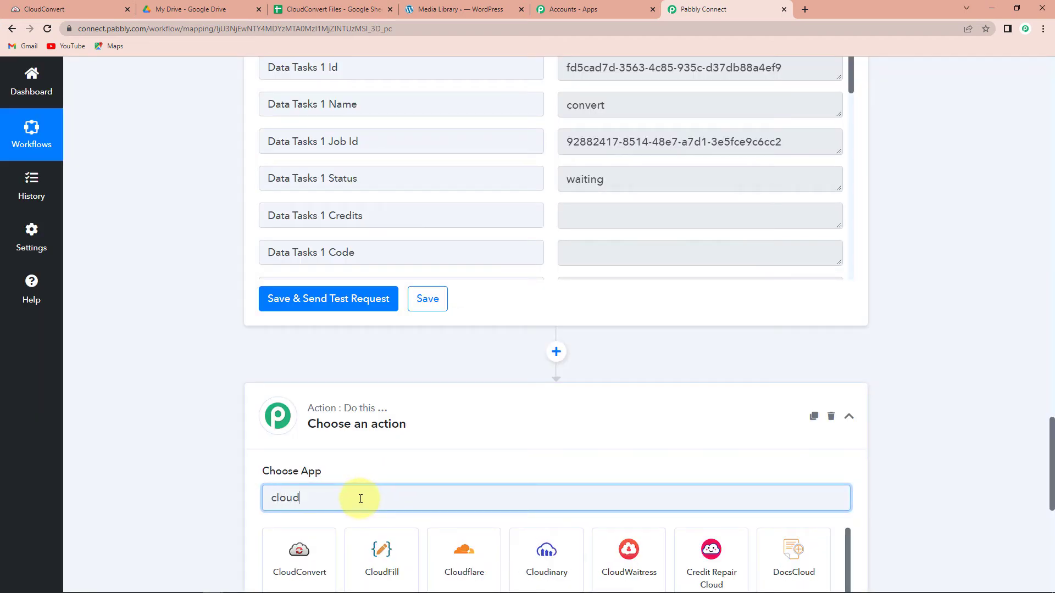
left_click(313, 539)
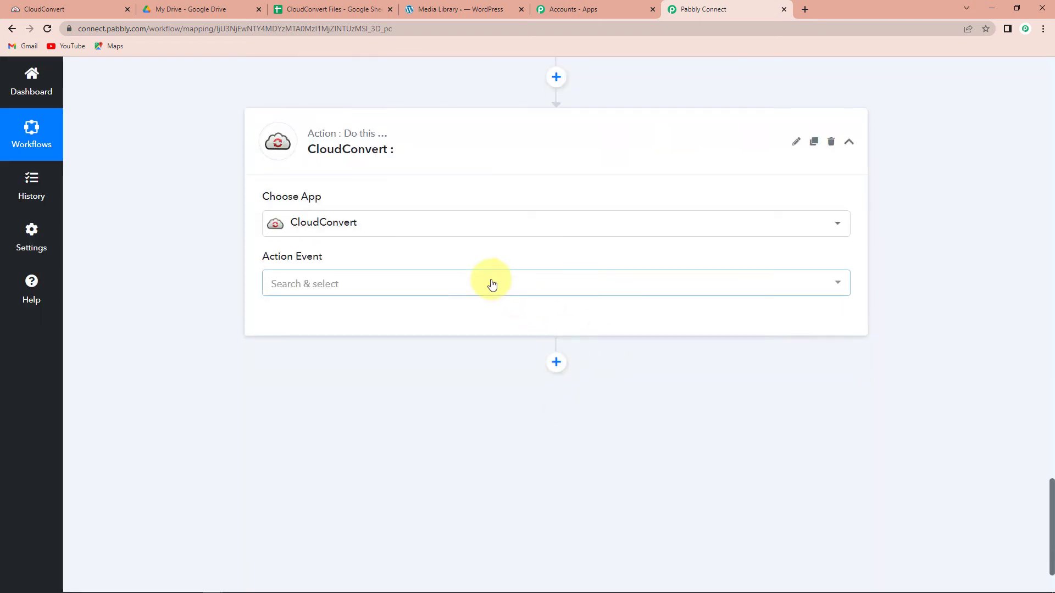
Set the new CloudConvert action's event to Get Job Details and connect it with the existing CloudConvert #18 connection
scroll(491, 284, "up", 4)
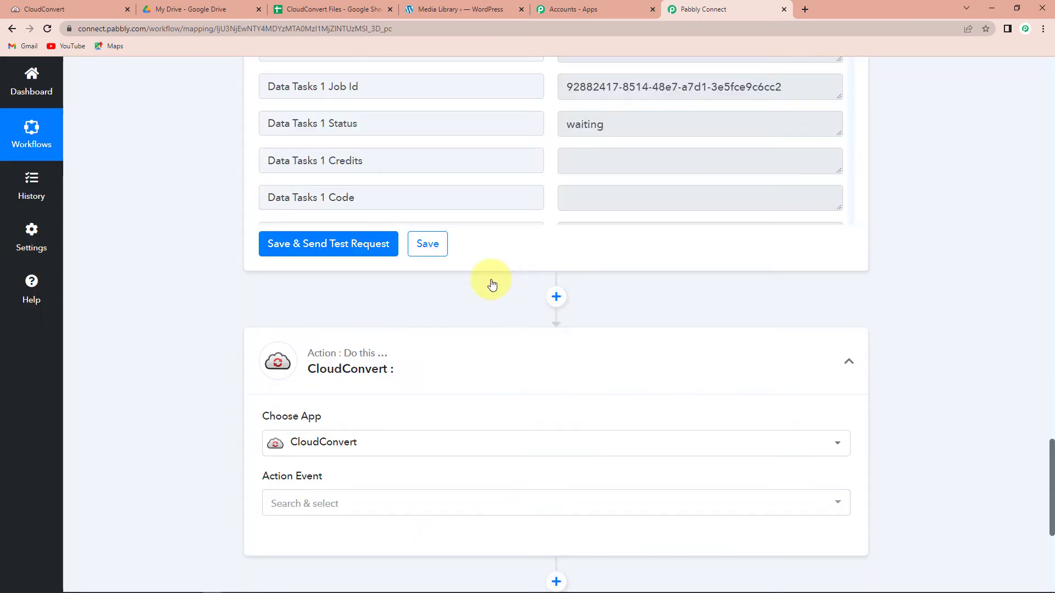
left_click(356, 500)
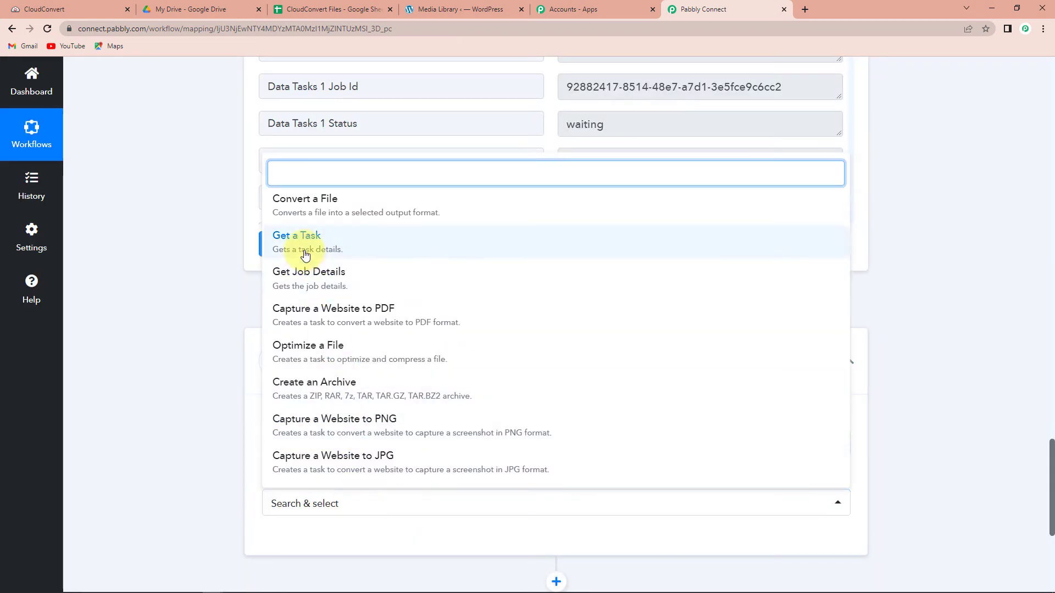
left_click(306, 275)
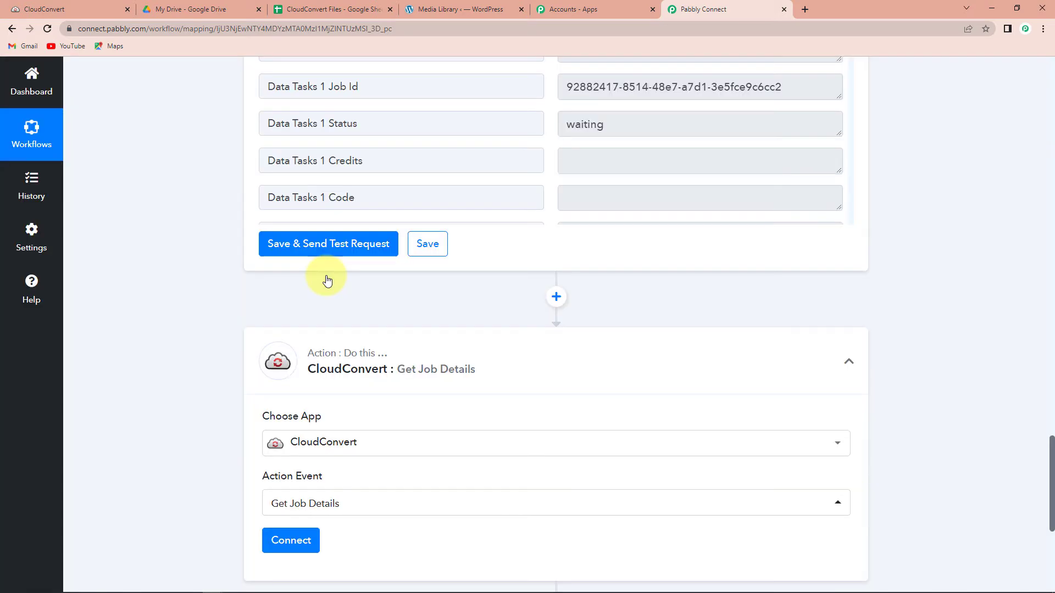
left_click(306, 540)
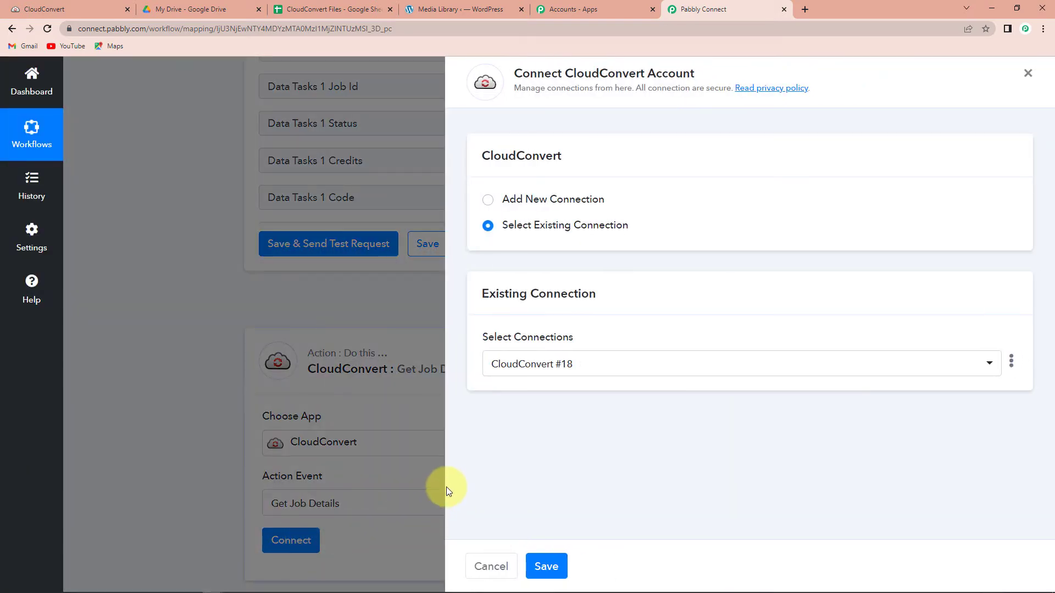
left_click(548, 566)
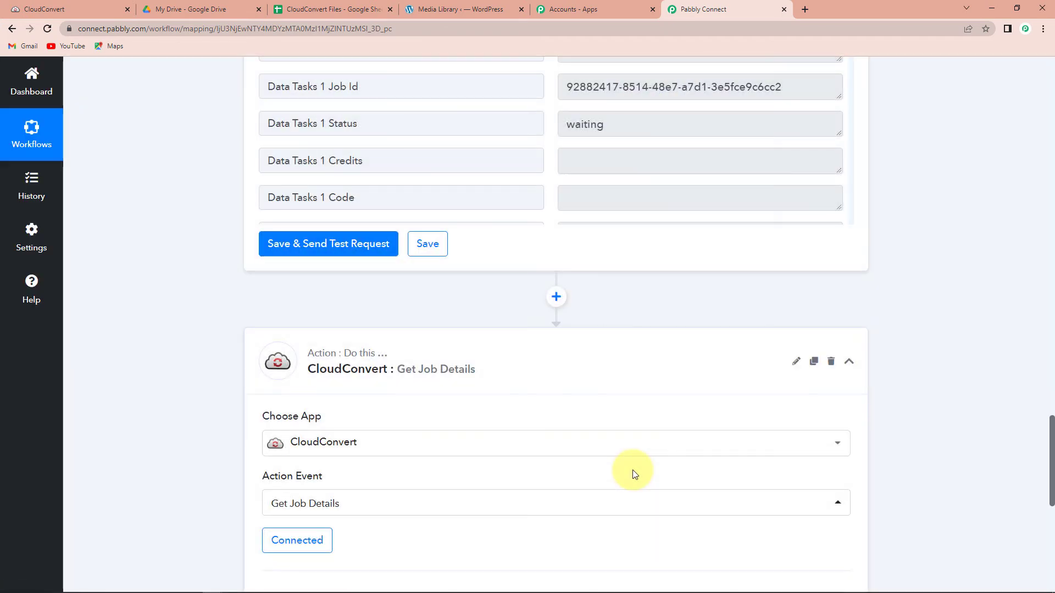
Map the Job ID of the Get Job Details action to the Data Tasks 1 Job Id value from the Convert a File step
scroll(631, 470, "down", 2)
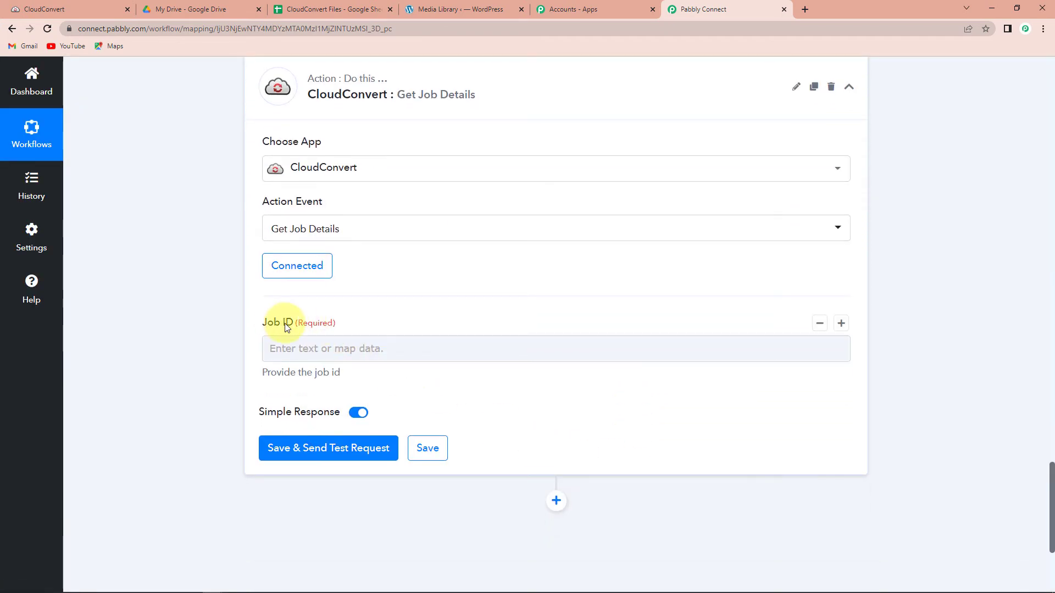
left_click(312, 348)
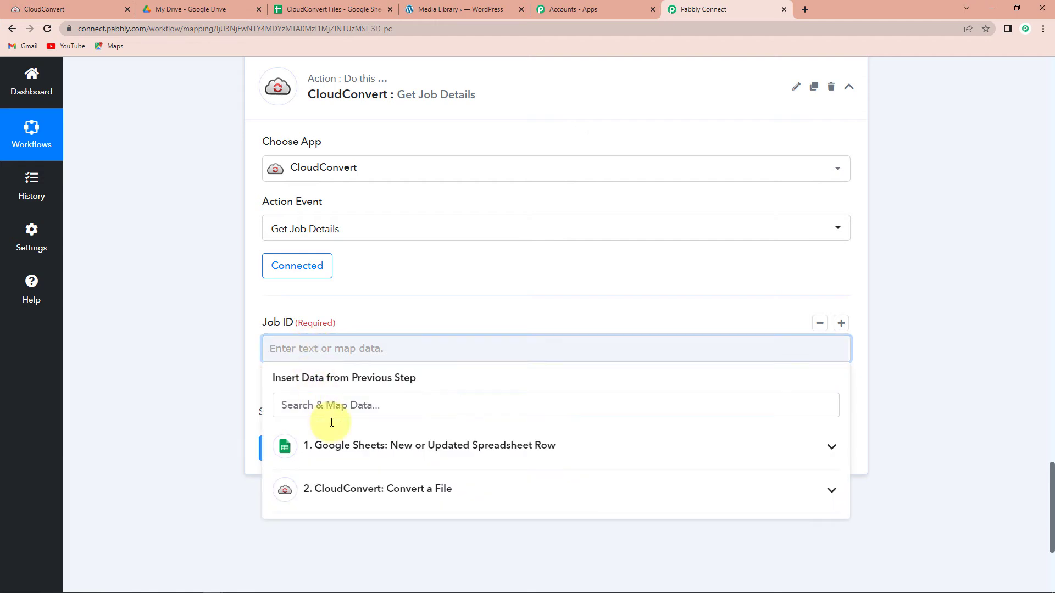
left_click(388, 489)
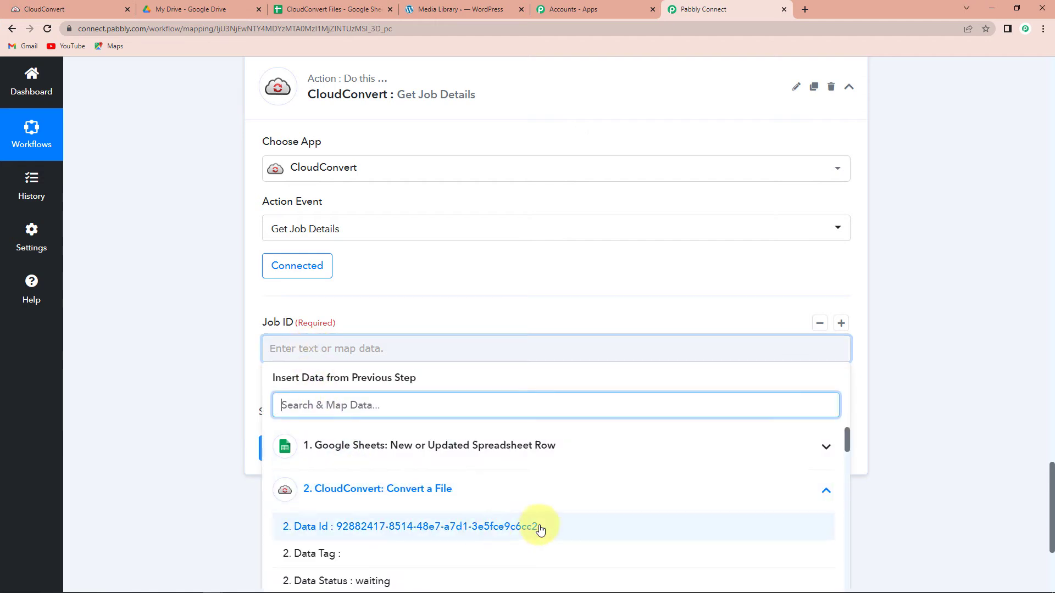
scroll(539, 528, "down", 7)
scroll(543, 529, "down", 10)
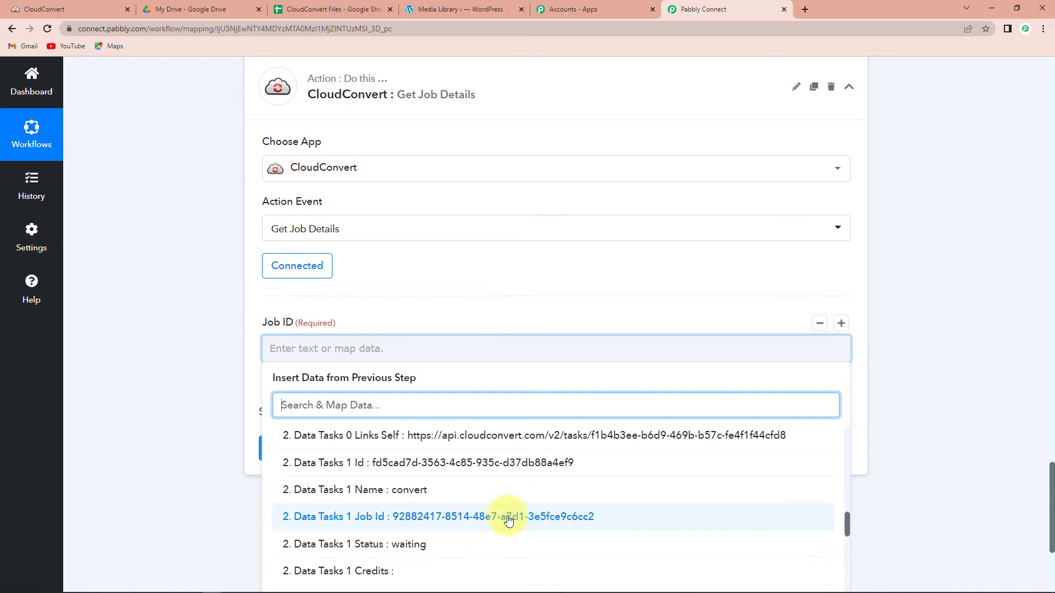
scroll(506, 513, "up", 1)
scroll(472, 516, "down", 1)
left_click(365, 518)
Save the Get Job Details action, send a test request and look through the response for the result file's URL
scroll(220, 392, "down", 1)
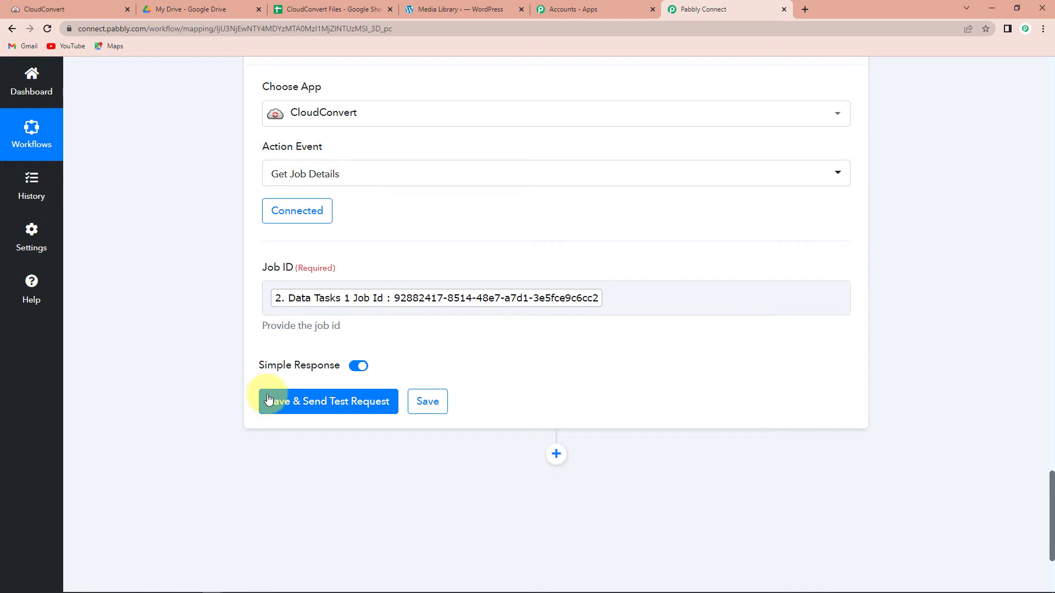
left_click(275, 402)
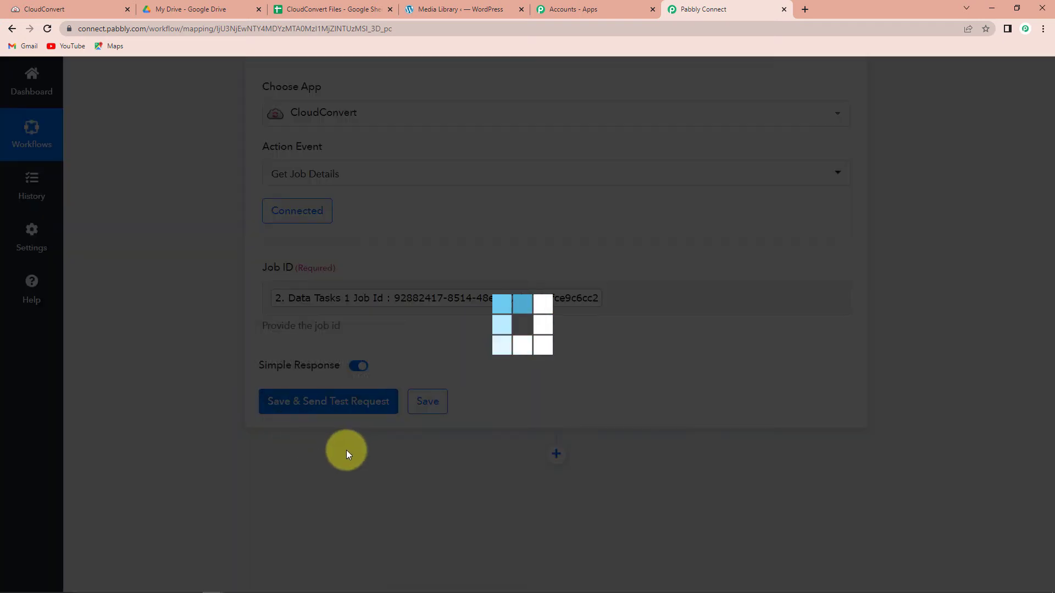
scroll(927, 390, "down", 5)
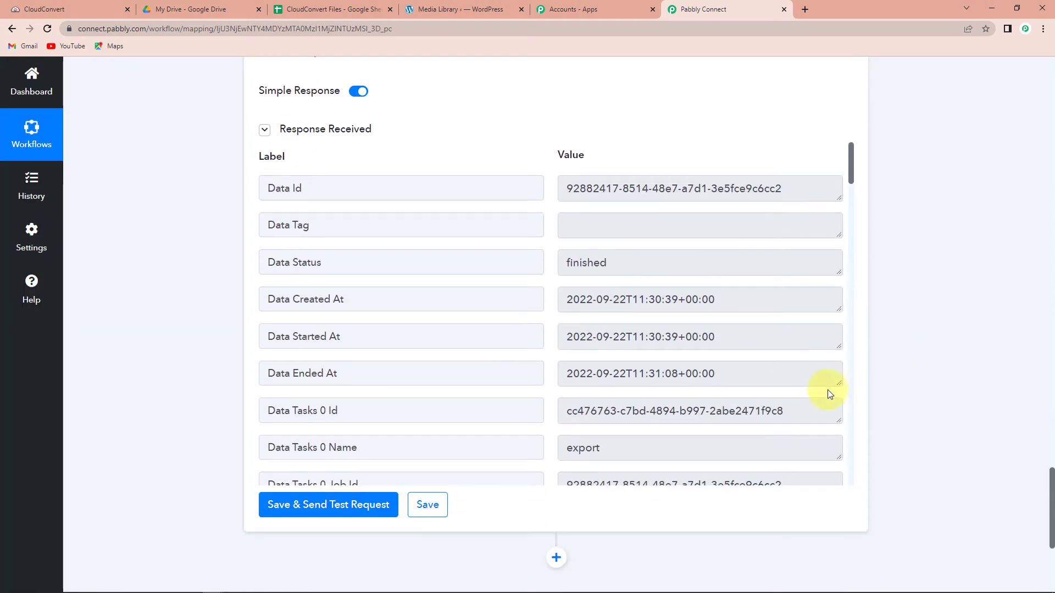
scroll(756, 370, "up", 2)
scroll(756, 384, "down", 4)
scroll(753, 430, "down", 7)
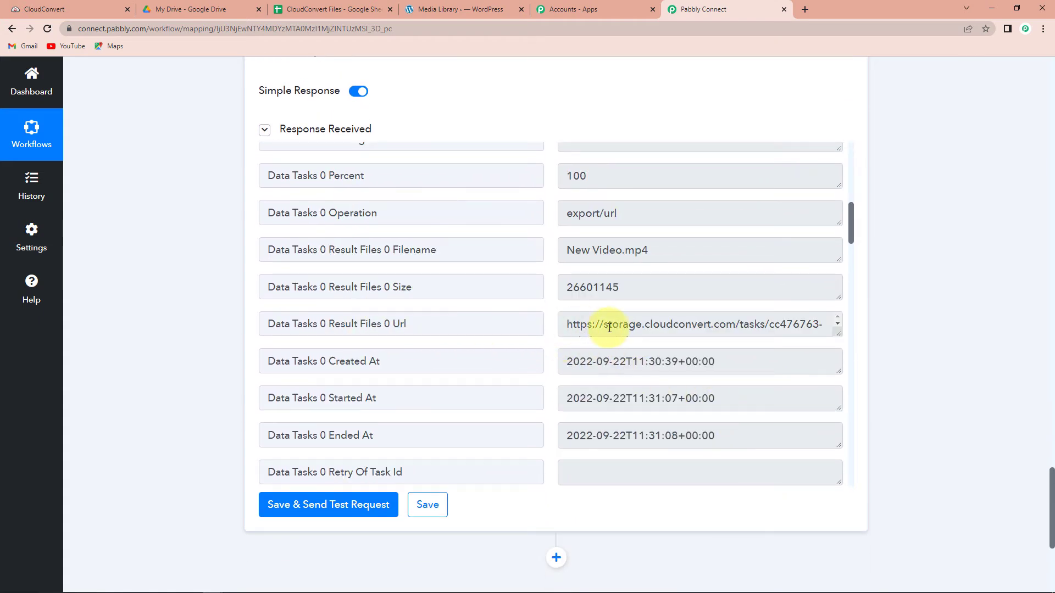
scroll(588, 332, "down", 3)
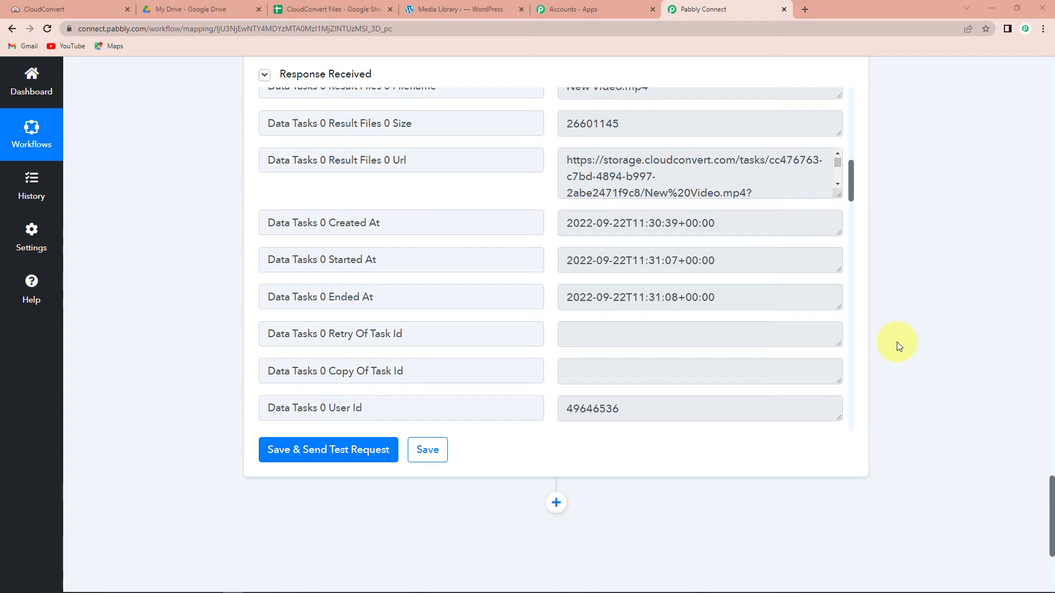
Add a Google Drive action after the Get Job Details step and set its event to Upload a File
scroll(896, 342, "down", 4)
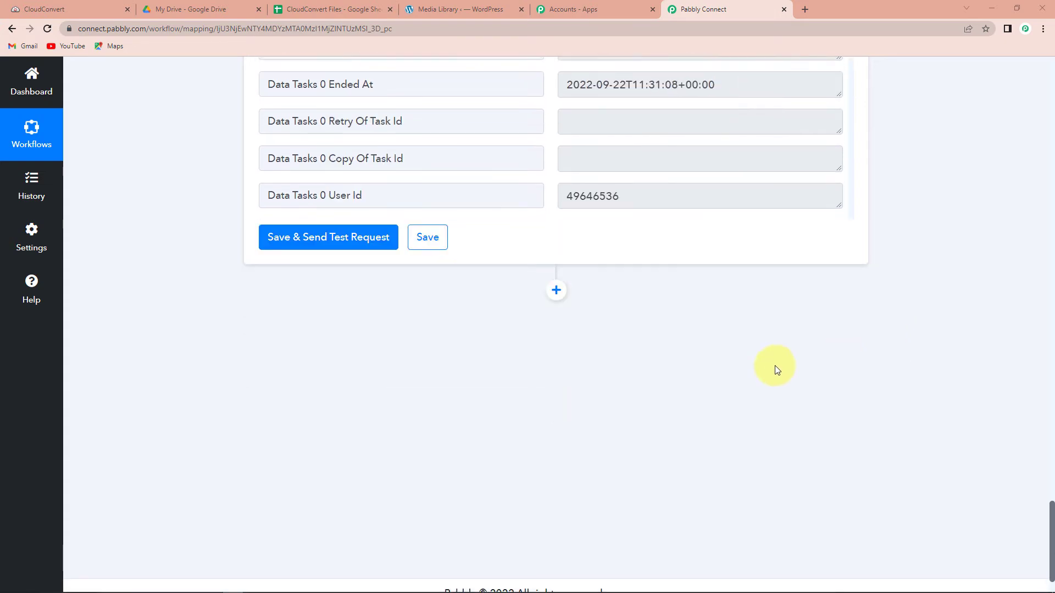
left_click(556, 283)
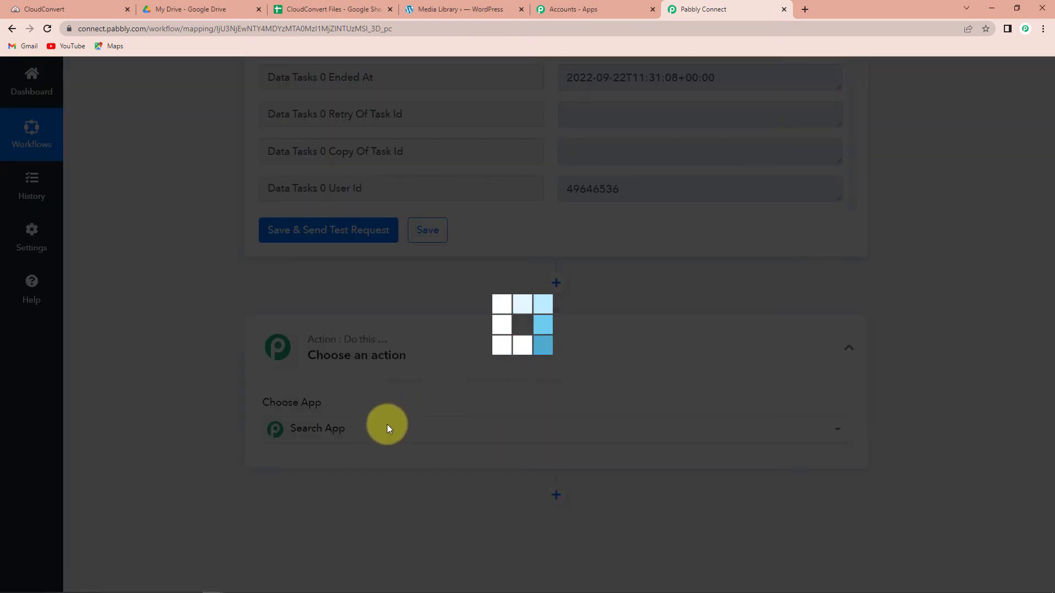
type("google")
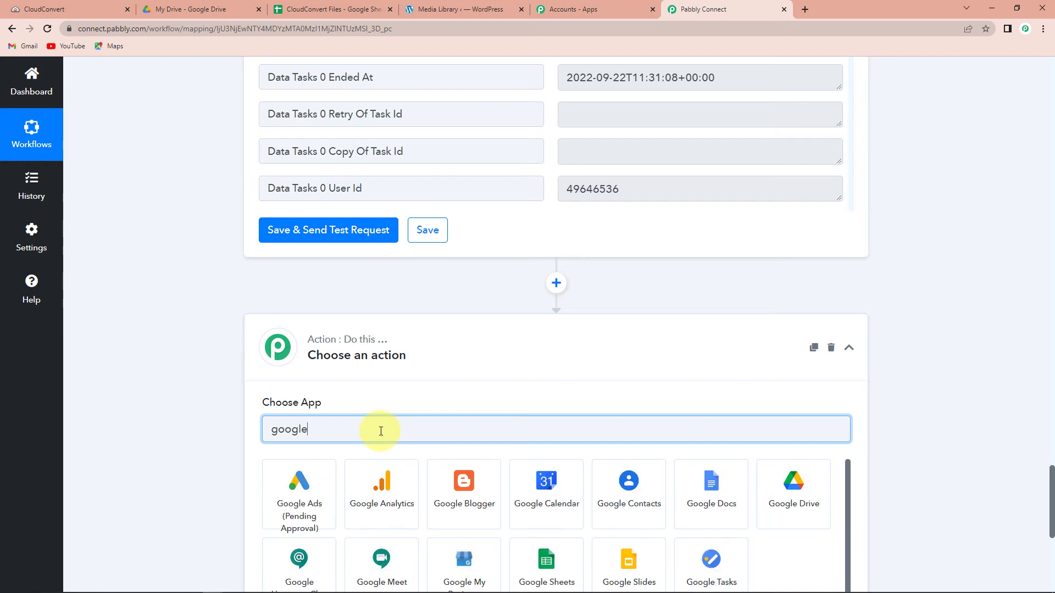
type(" dr")
left_click(293, 491)
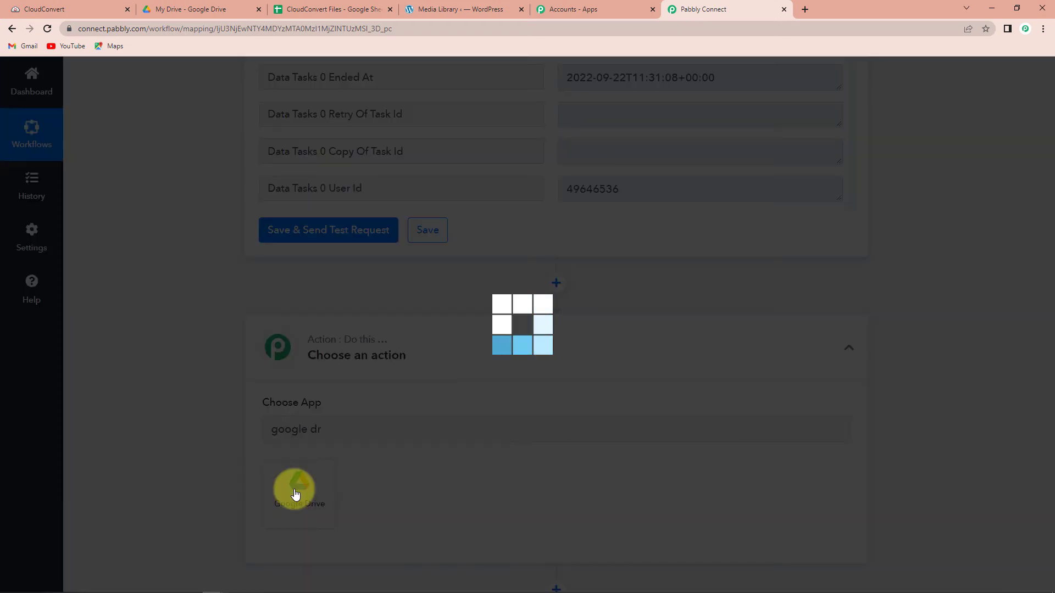
left_click(320, 334)
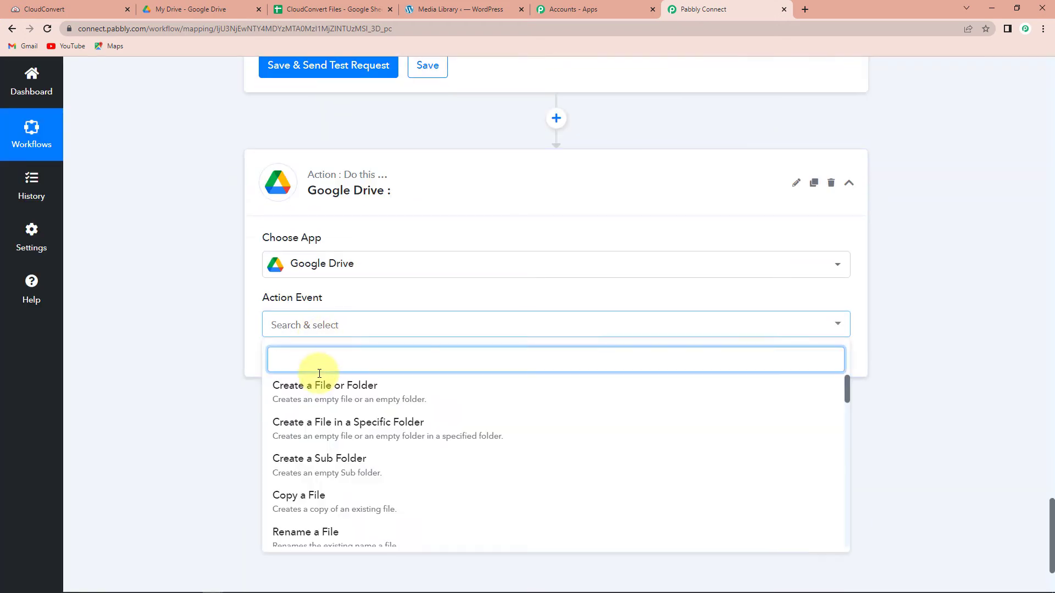
scroll(303, 503, "down", 5)
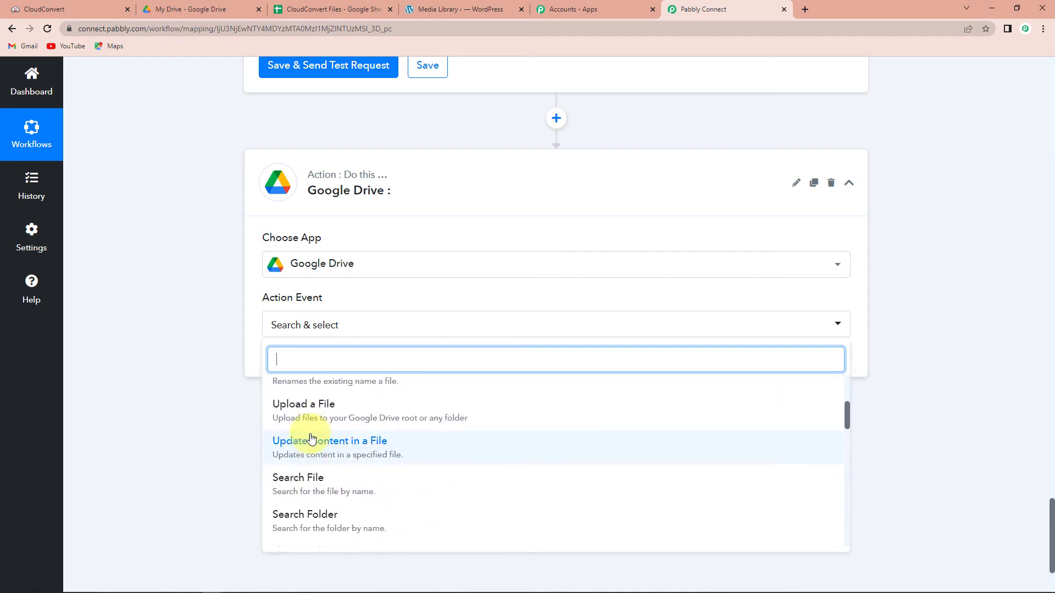
left_click(306, 417)
Connect the Google Drive action through a new connection, authorizing Pabbly Connect's access to the chosen Google account
left_click(293, 362)
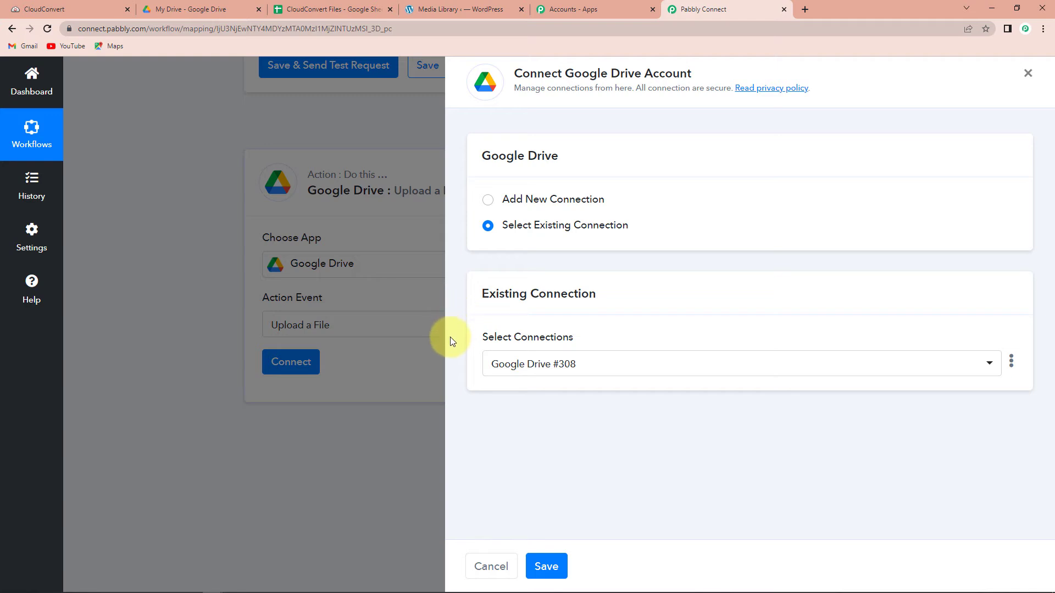
left_click(489, 201)
left_click(591, 346)
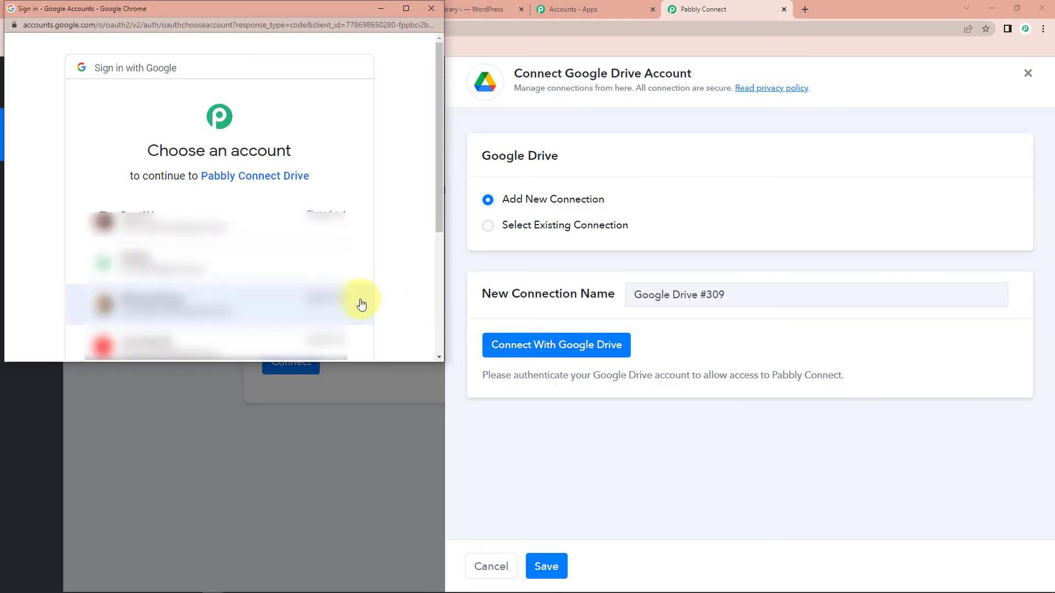
left_click(208, 263)
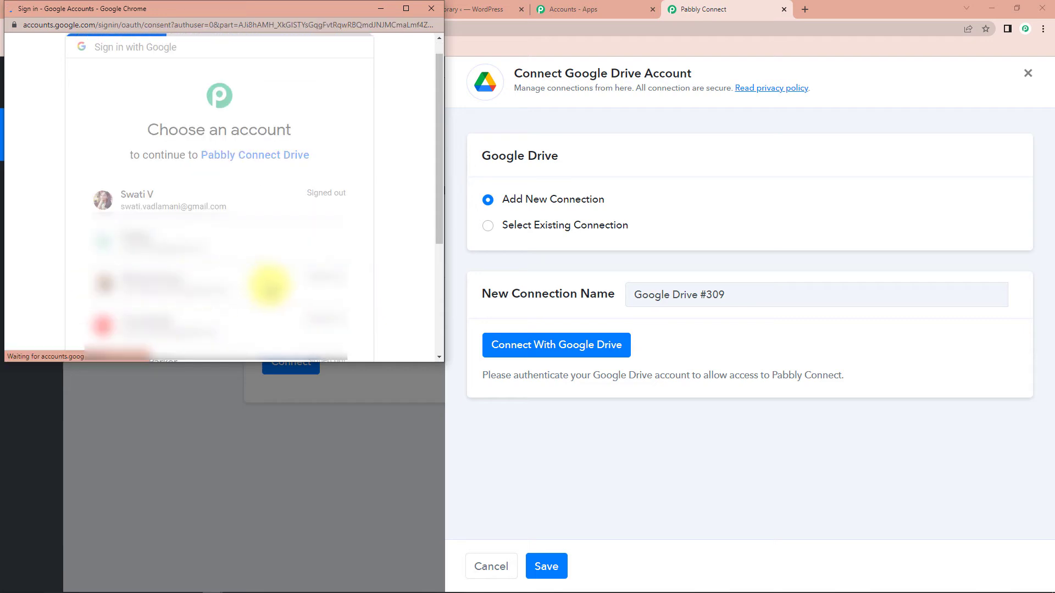
scroll(275, 278, "down", 5)
left_click(292, 270)
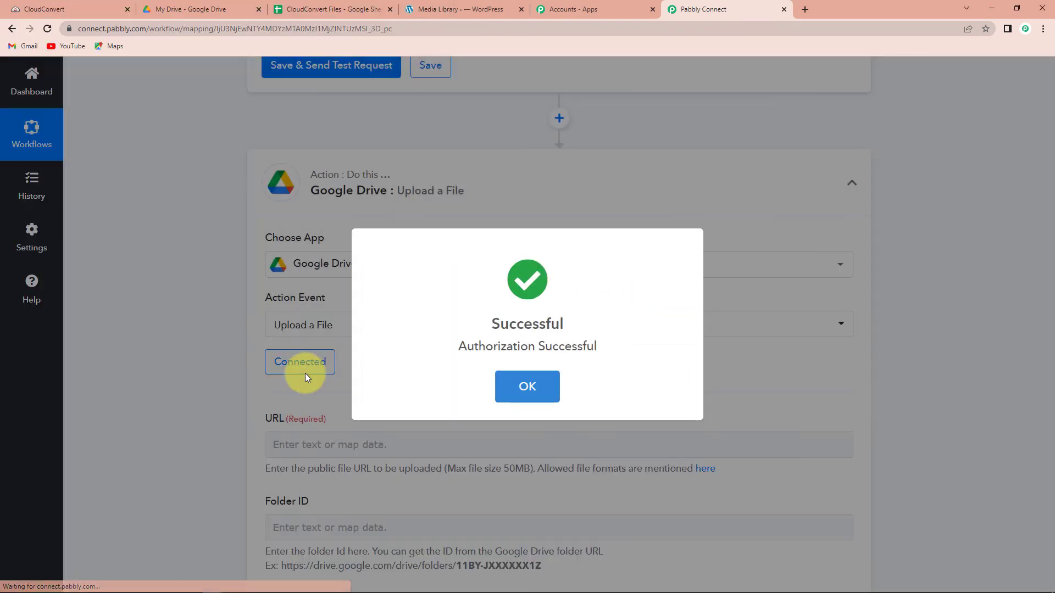
left_click(305, 374)
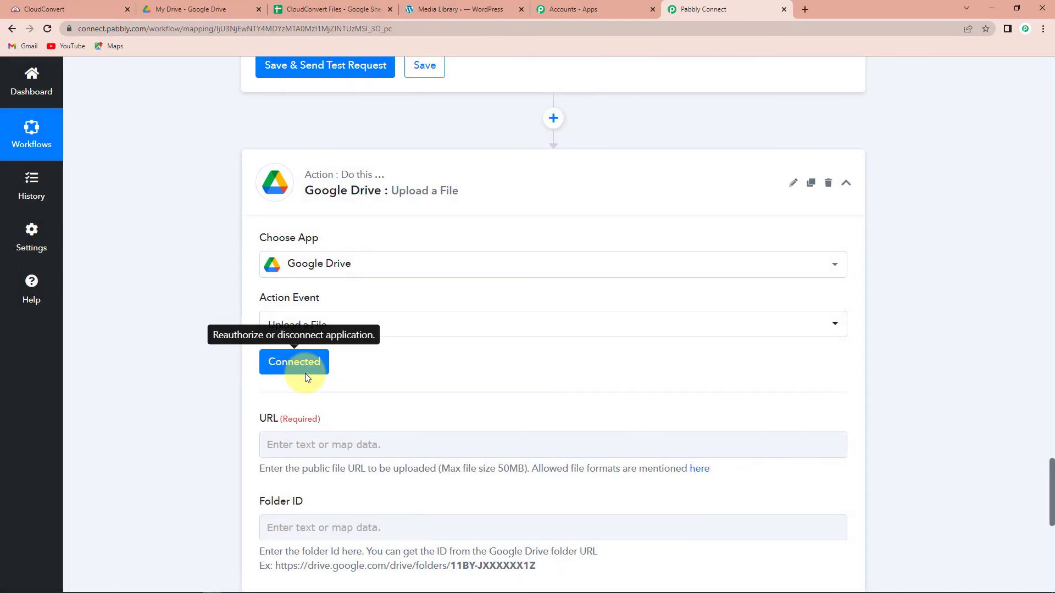
Map the URL of the file upload to the Data Tasks 0 Result Files 0 Url value from the Get Job Details step
scroll(408, 376, "down", 4)
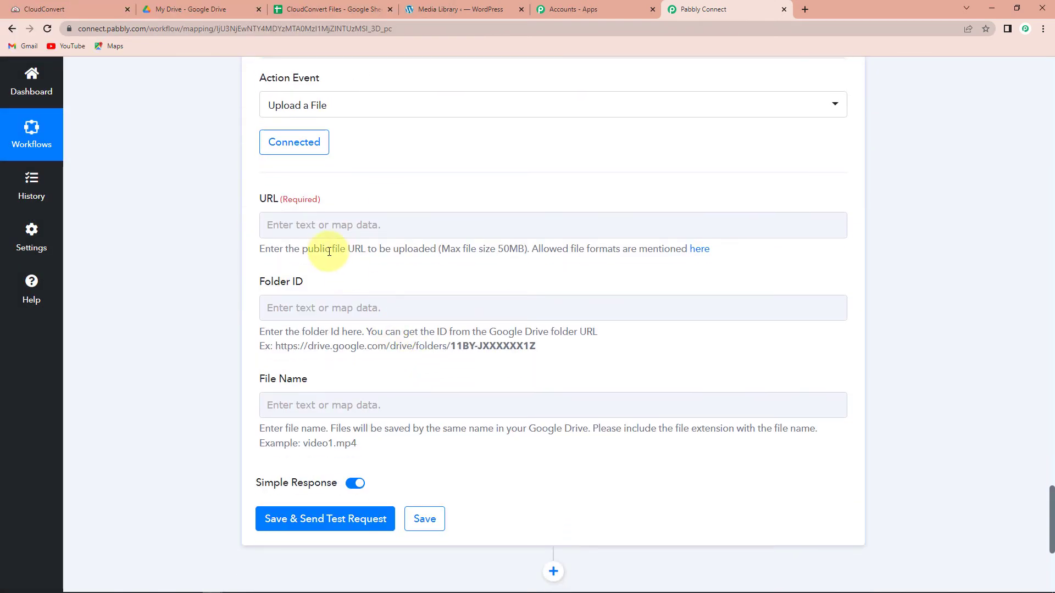
left_click(311, 224)
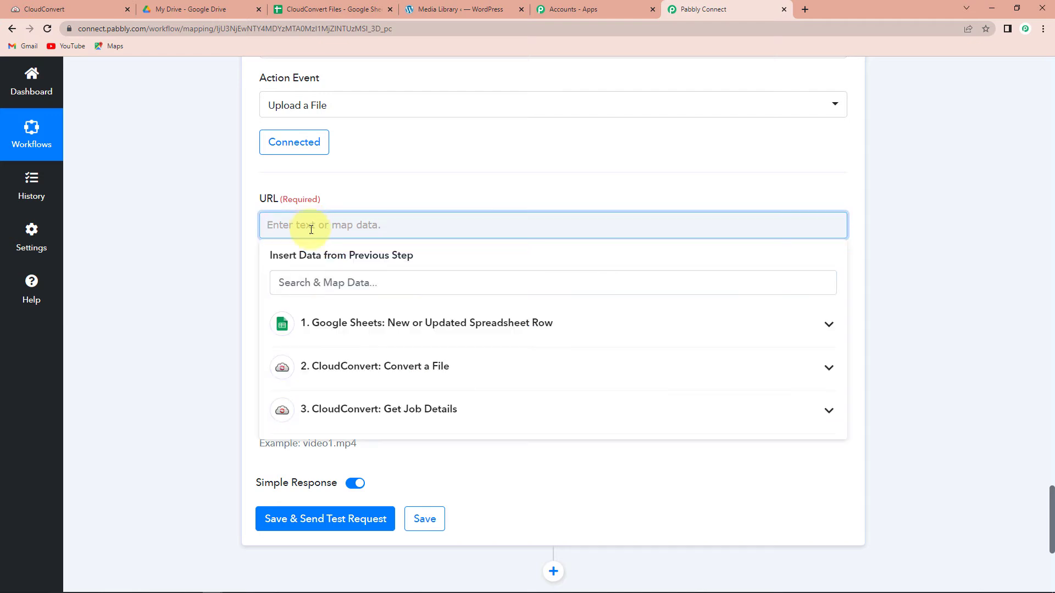
left_click(339, 420)
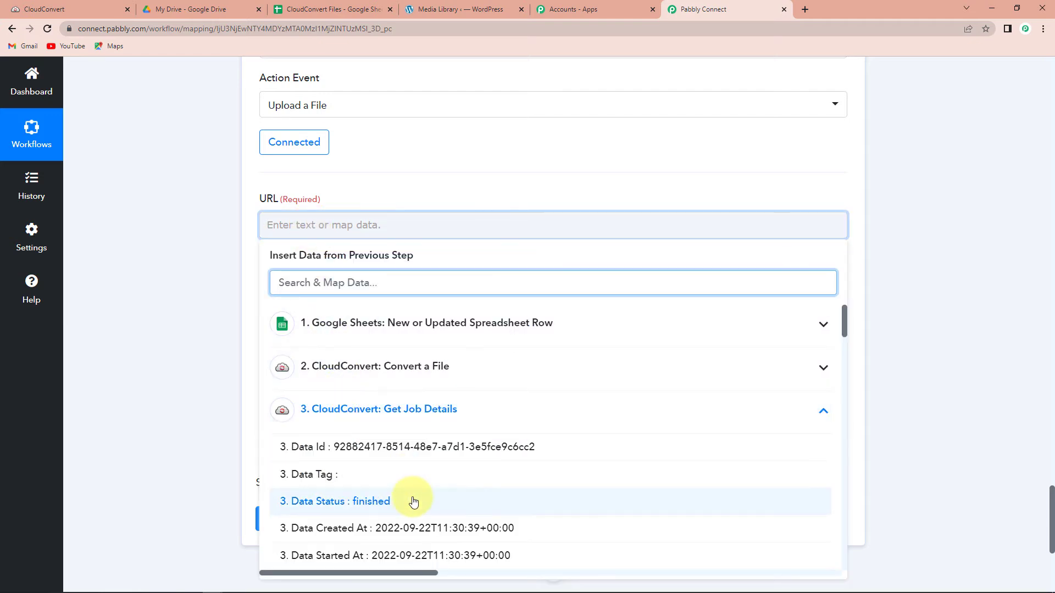
scroll(414, 501, "down", 3)
scroll(413, 501, "down", 5)
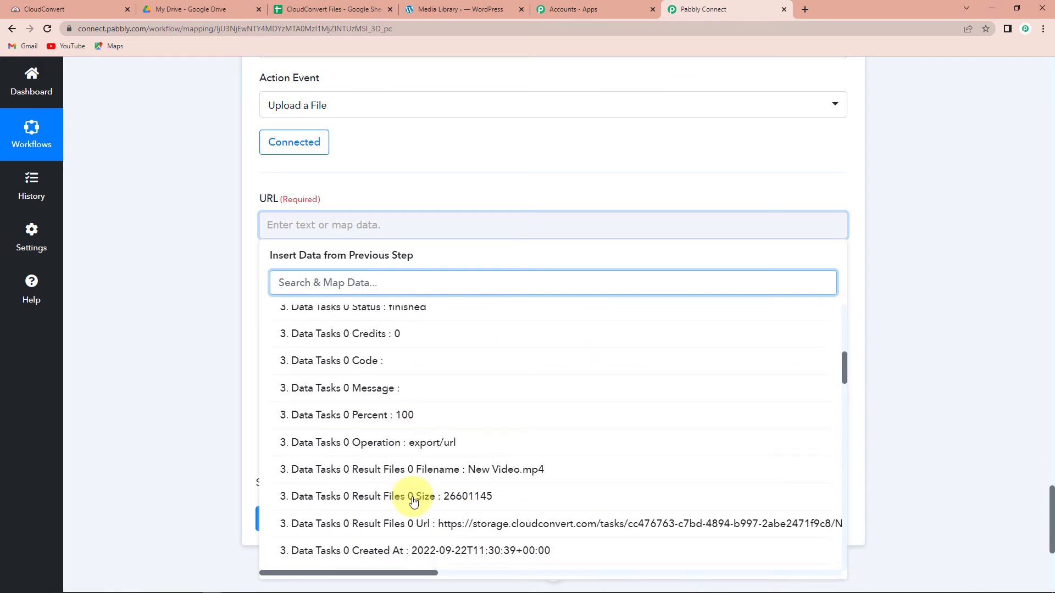
left_click(442, 417)
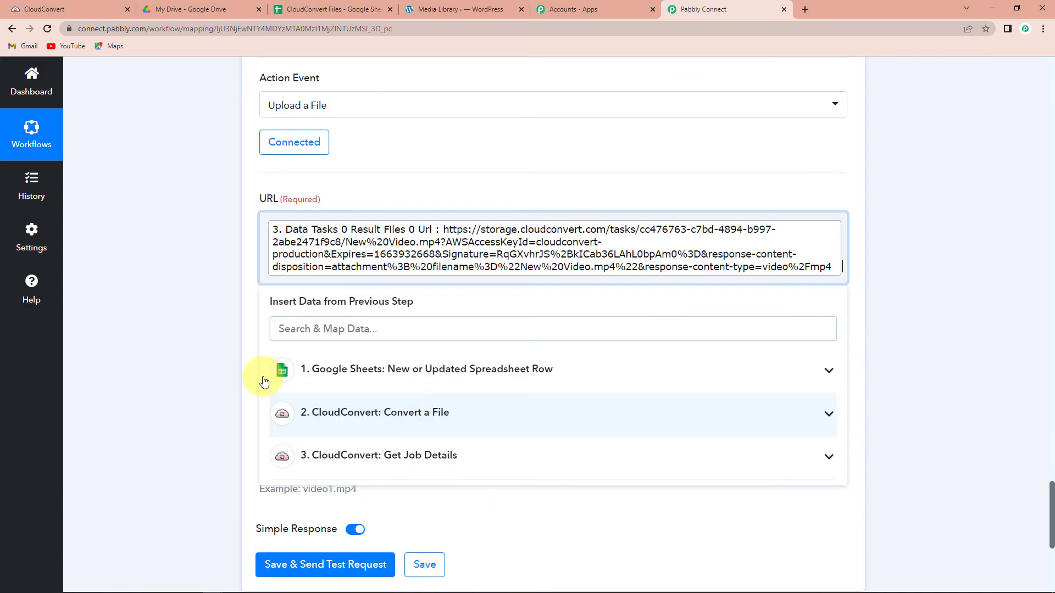
Switch to Google Drive, open the Cloud Convert folder and copy its URL
left_click(196, 336)
scroll(271, 241, "down", 1)
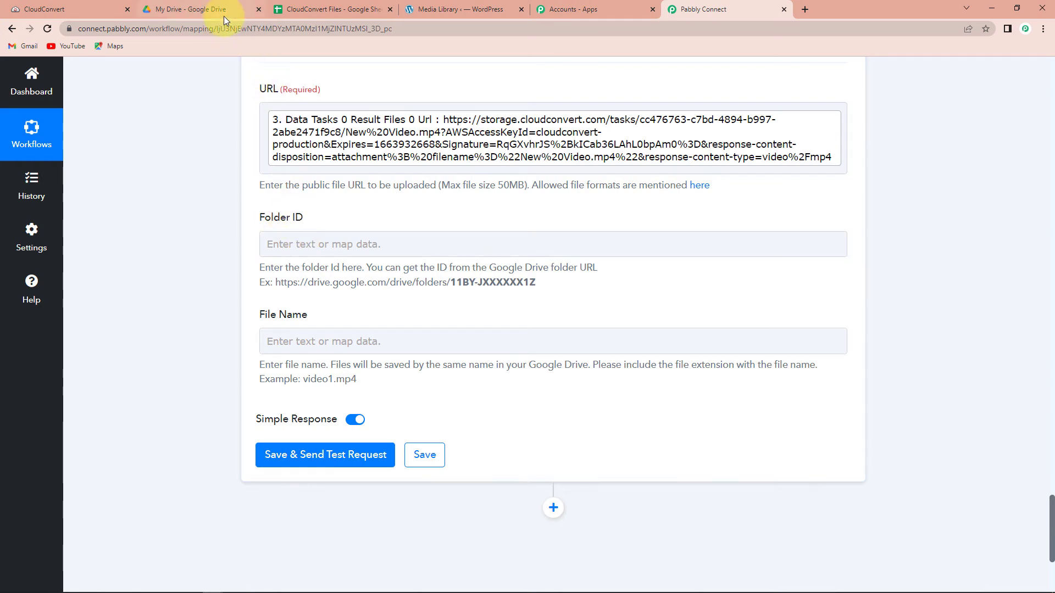
left_click_drag(223, 15, 725, 10)
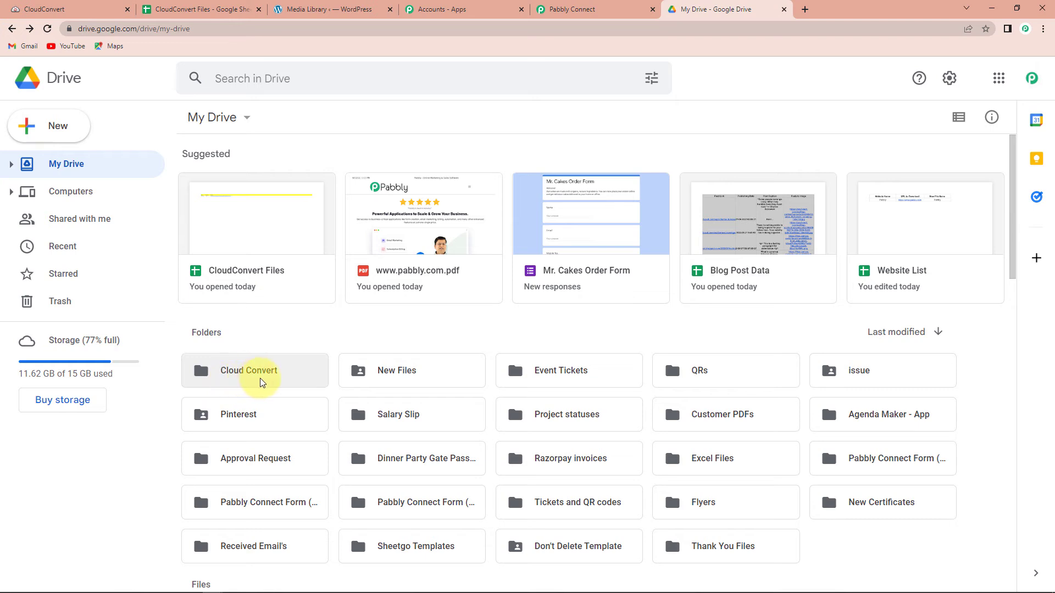
double_click(232, 379)
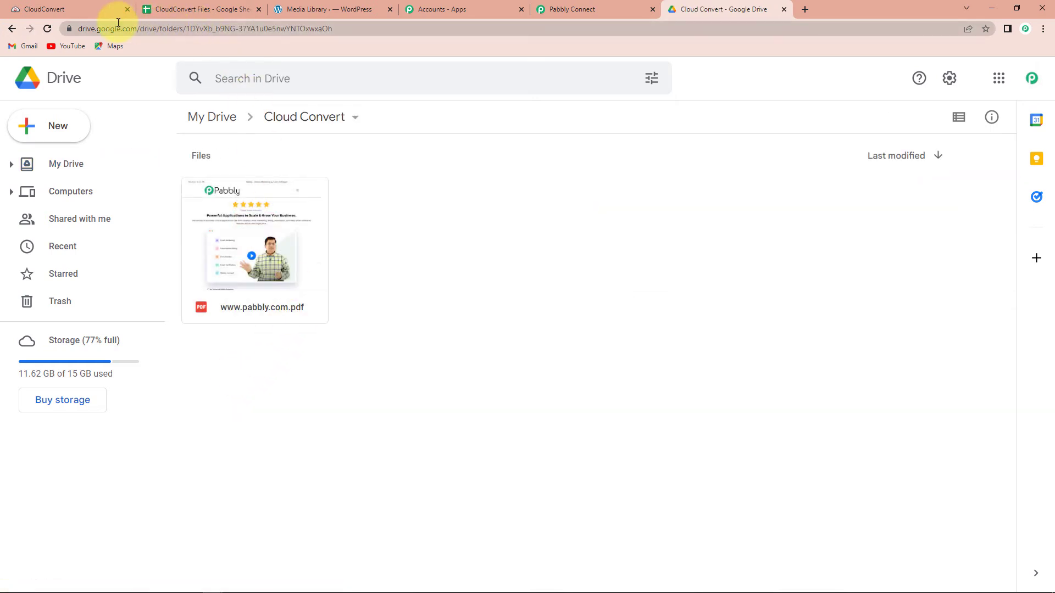
left_click(141, 27)
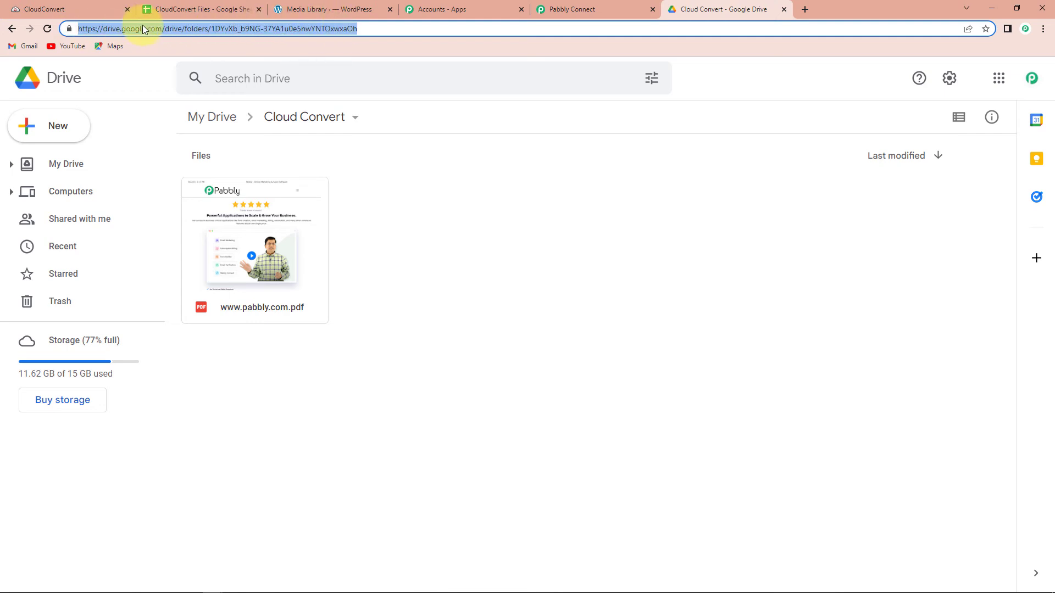
right_click(143, 25)
left_click(170, 103)
Return to Pabbly Connect and set the upload's Folder ID to only the ID portion of the copied Cloud Convert folder URL
left_click(571, 9)
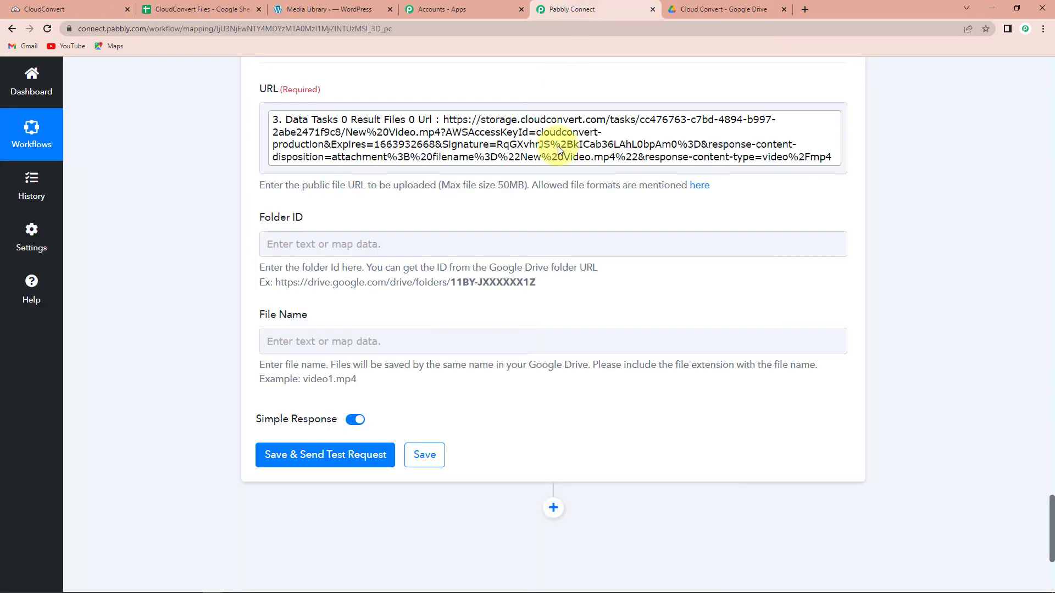
left_click(310, 244)
key("ctrl+v")
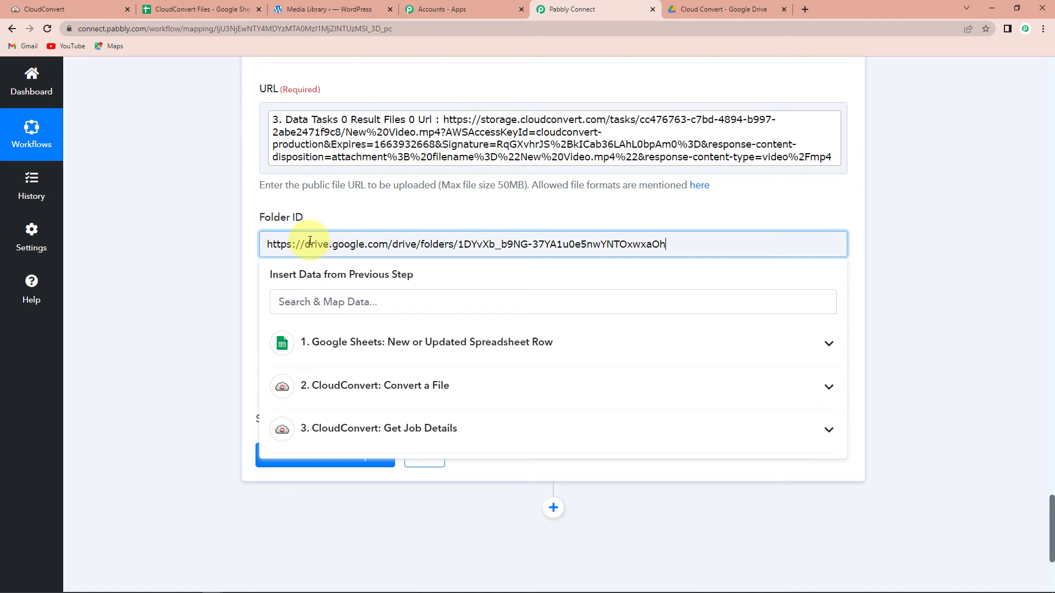
left_click(1001, 278)
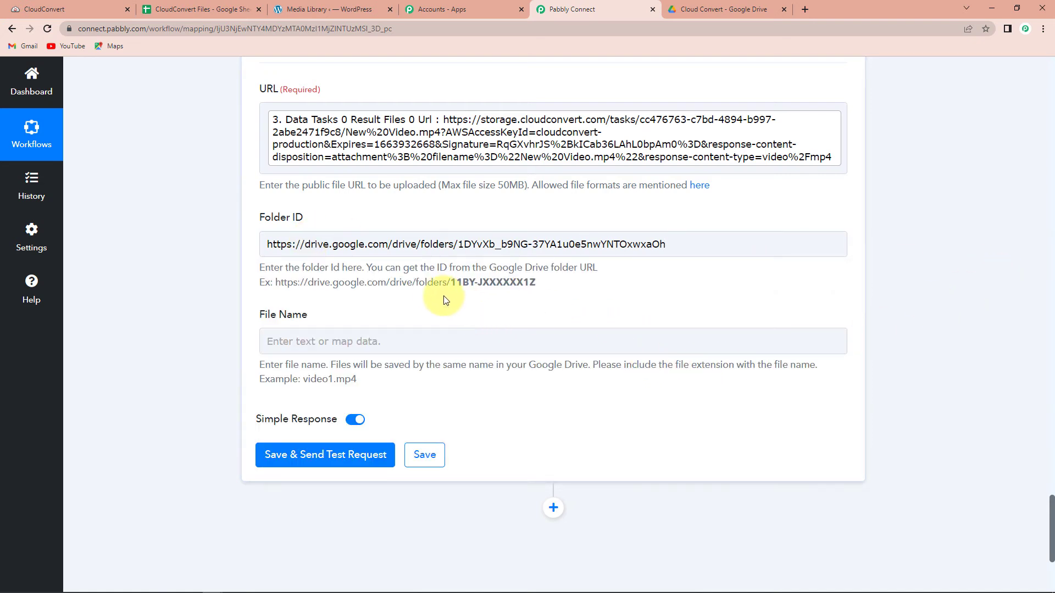
left_click_drag(450, 283, 541, 283)
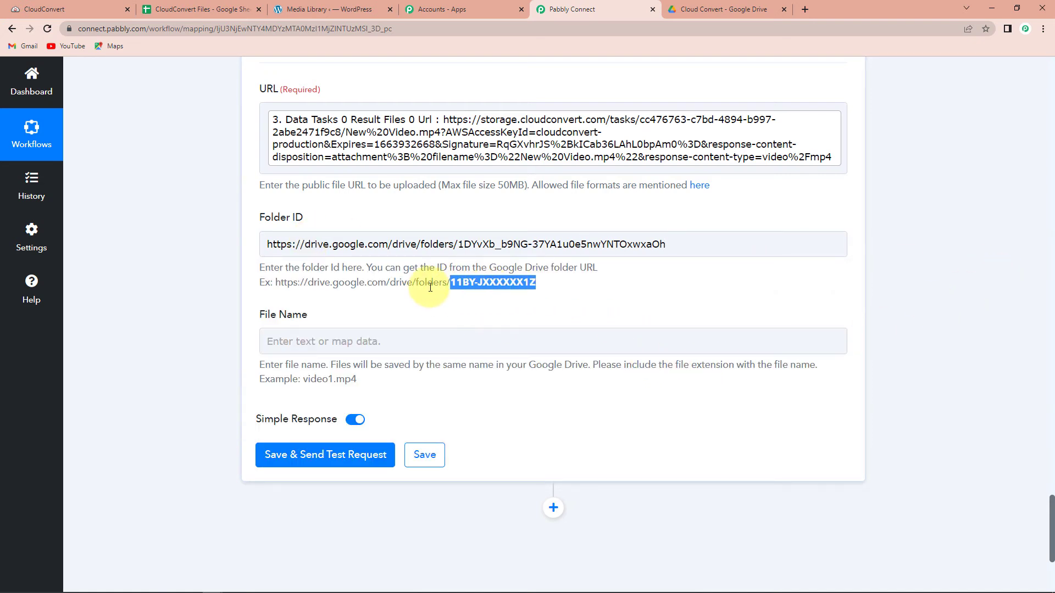
left_click_drag(459, 246, 656, 246)
left_click(456, 246)
left_click_drag(456, 245, 223, 245)
key("BackSpace")
left_click(236, 257)
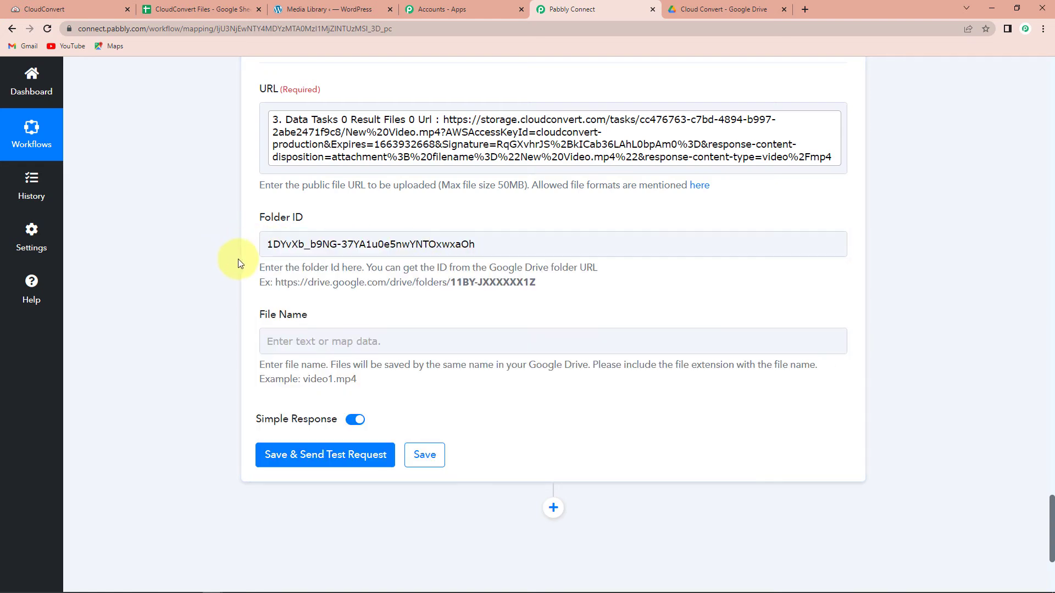
Map the upload's File Name to the Data Tasks 0 Result Files 0 Filename value from the Get Job Details step
left_click(293, 346)
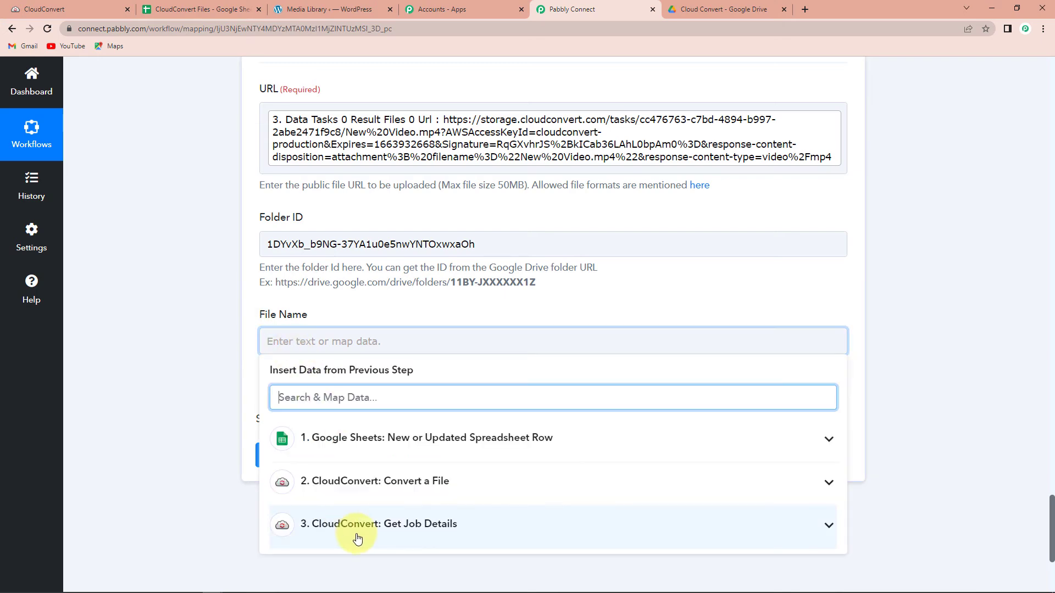
left_click(376, 534)
scroll(901, 464, "down", 4)
type("file")
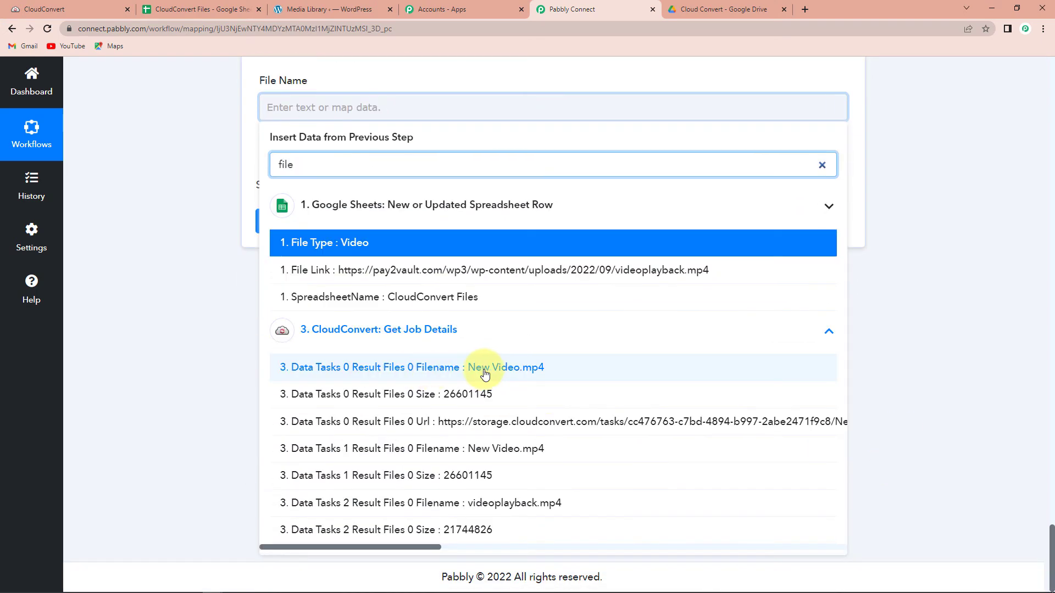
left_click(501, 369)
left_click(738, 379)
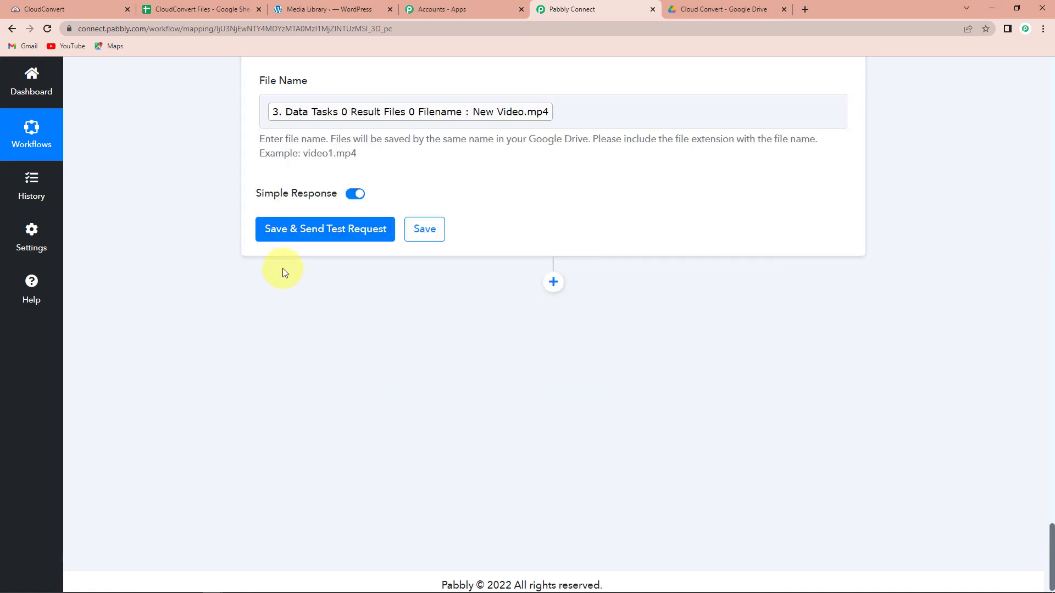
Save the Upload a File action with a test request and check the reloaded Cloud Convert folder in Google Drive for the uploaded file
left_click(280, 234)
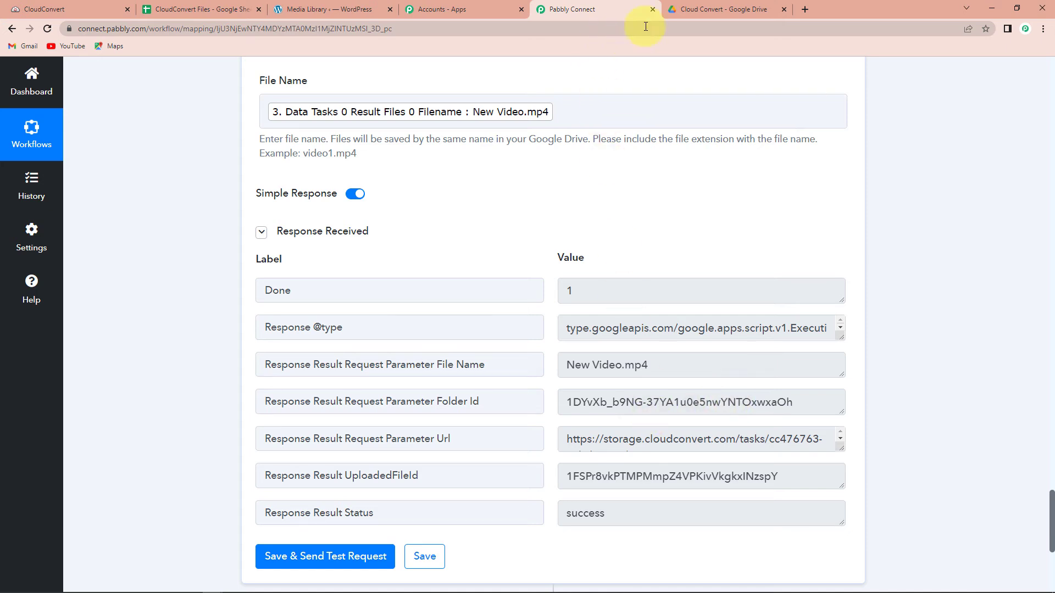
left_click(724, 10)
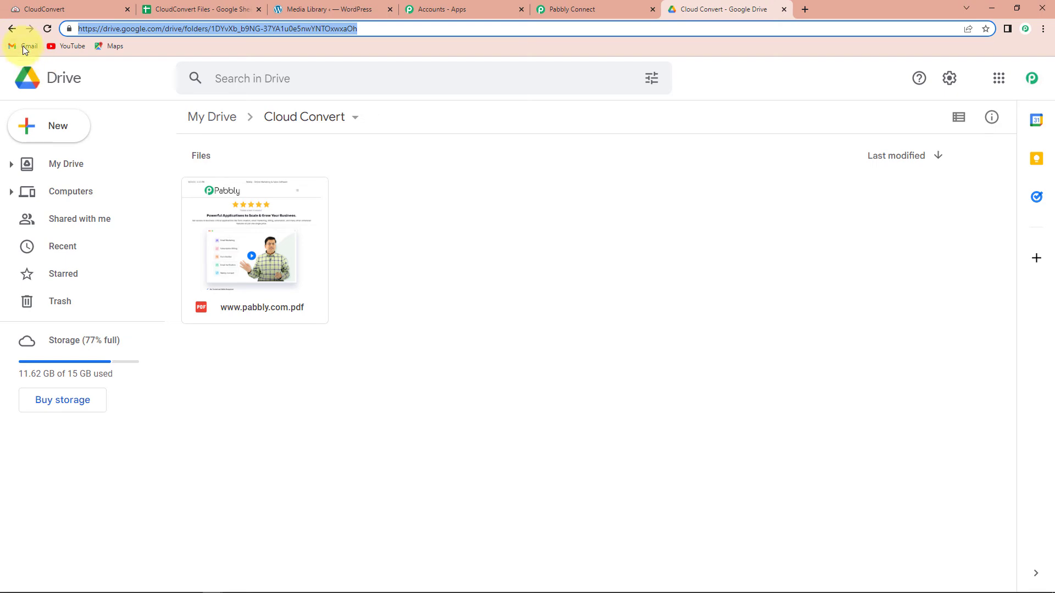
left_click(12, 28)
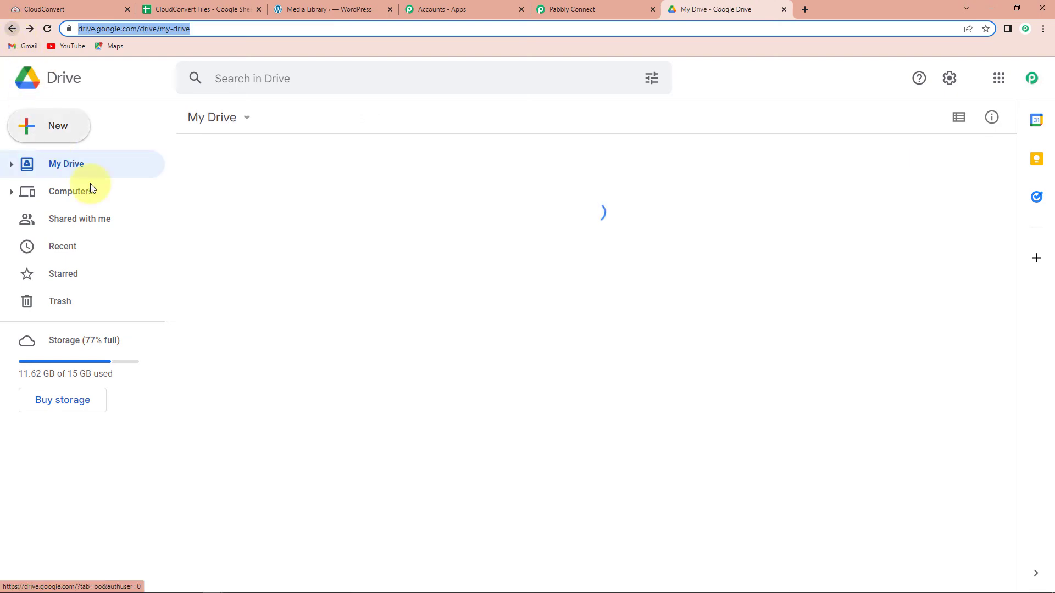
left_click(48, 29)
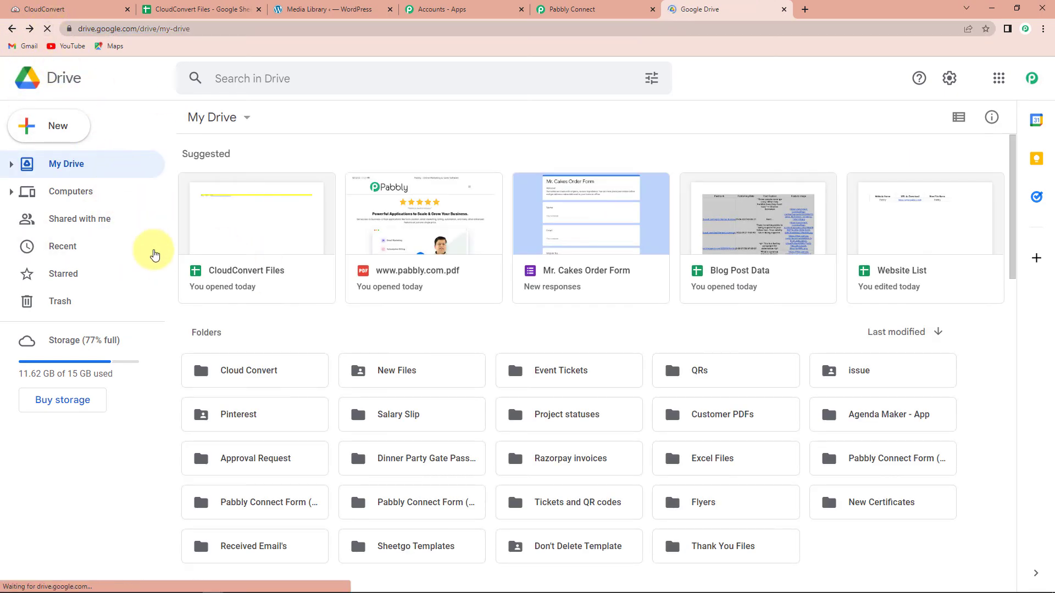
double_click(253, 376)
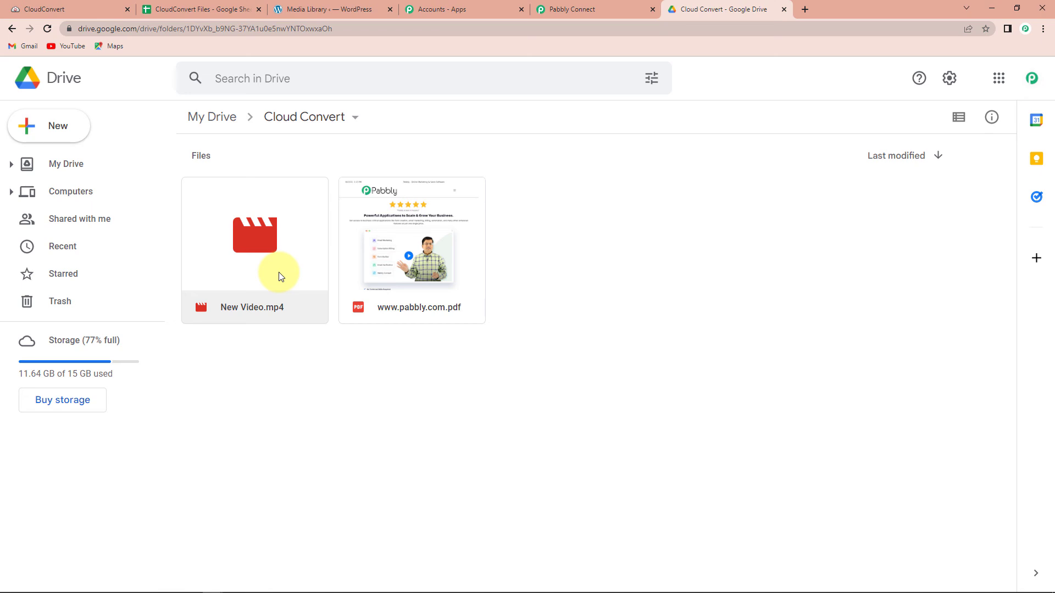
Switch to the WordPress media library, open the PHP-3.mp4 video's attachment details and copy its file URL
left_click(210, 10)
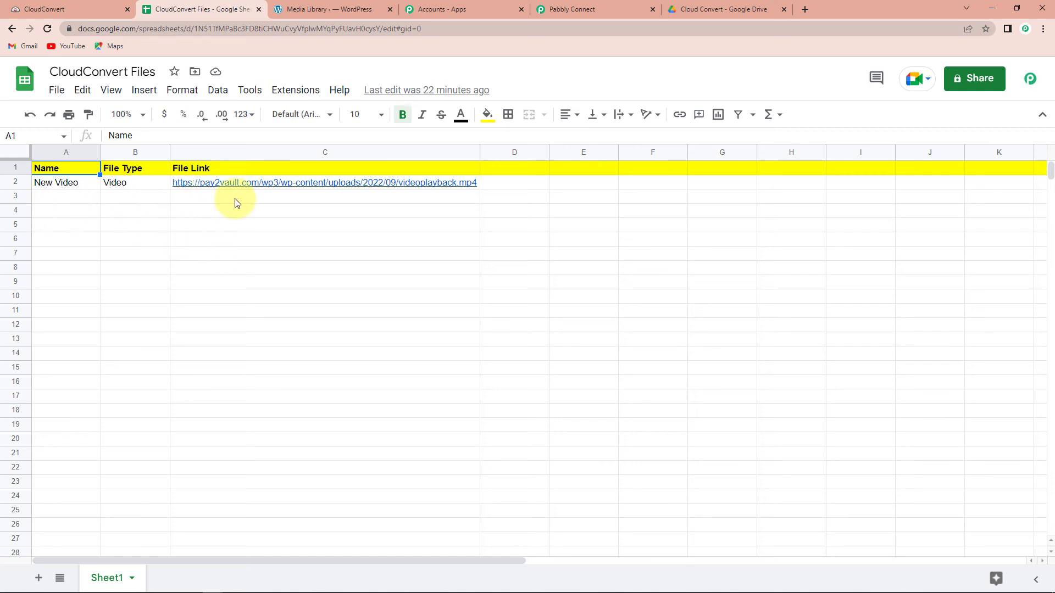
left_click(308, 10)
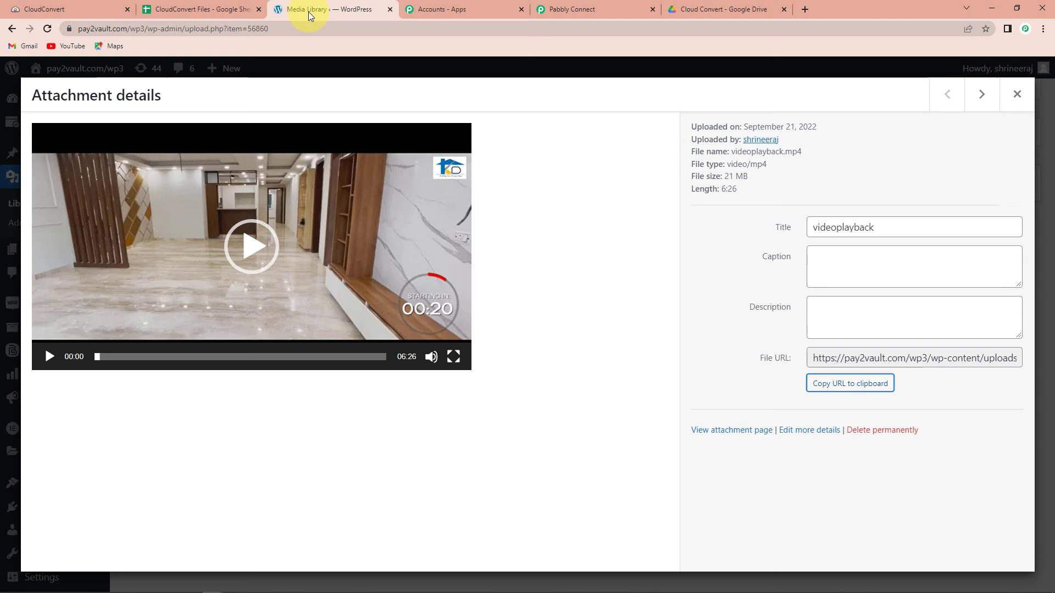
left_click(15, 28)
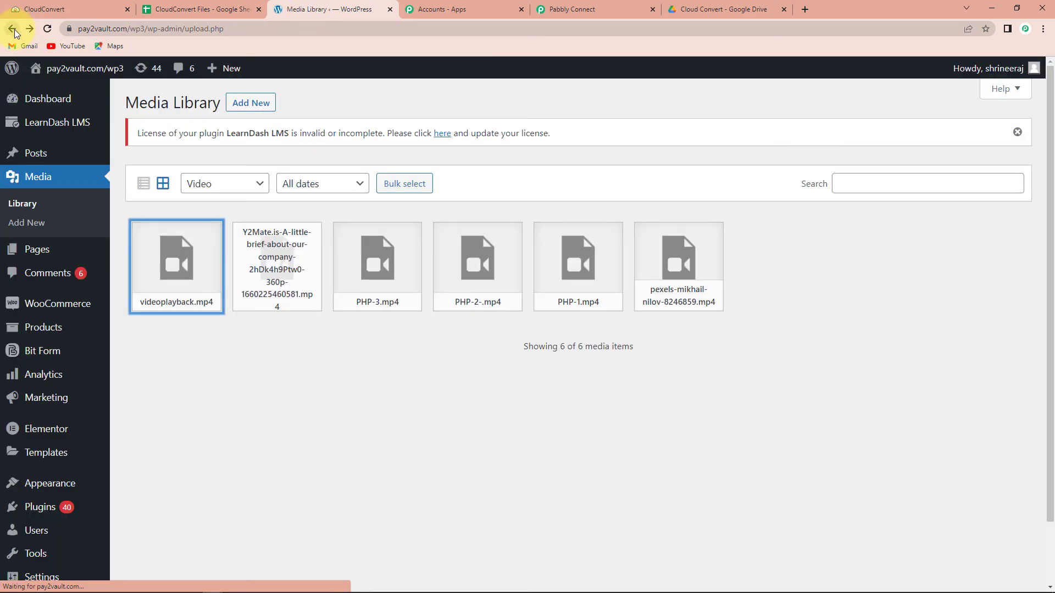
left_click(369, 270)
left_click(369, 271)
left_click(840, 389)
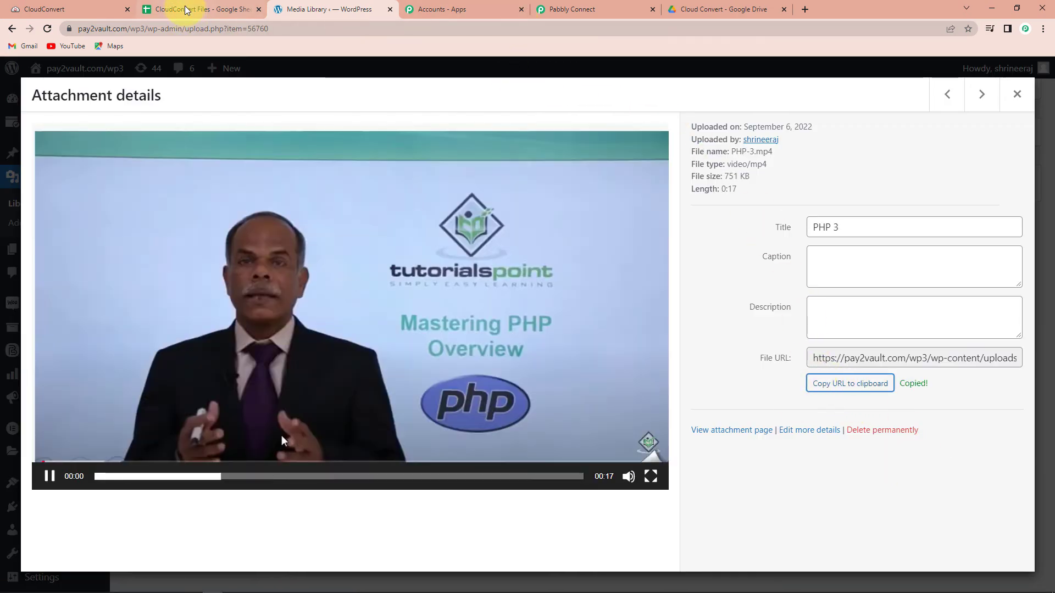
Add a row to the CloudConvert Files spreadsheet with the name PHP, file type Video and the copied PHP-3.mp4 link
left_click(187, 15)
left_click(206, 200)
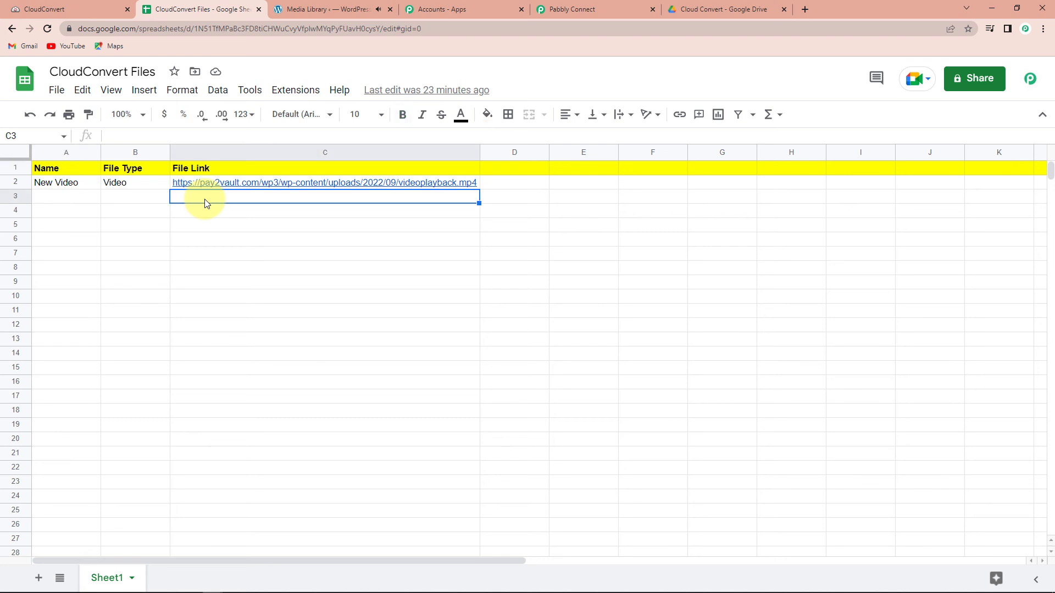
type("https://pay2vault.com/wp3/wp-content/uploads/2022/09/PHP-3.mp4")
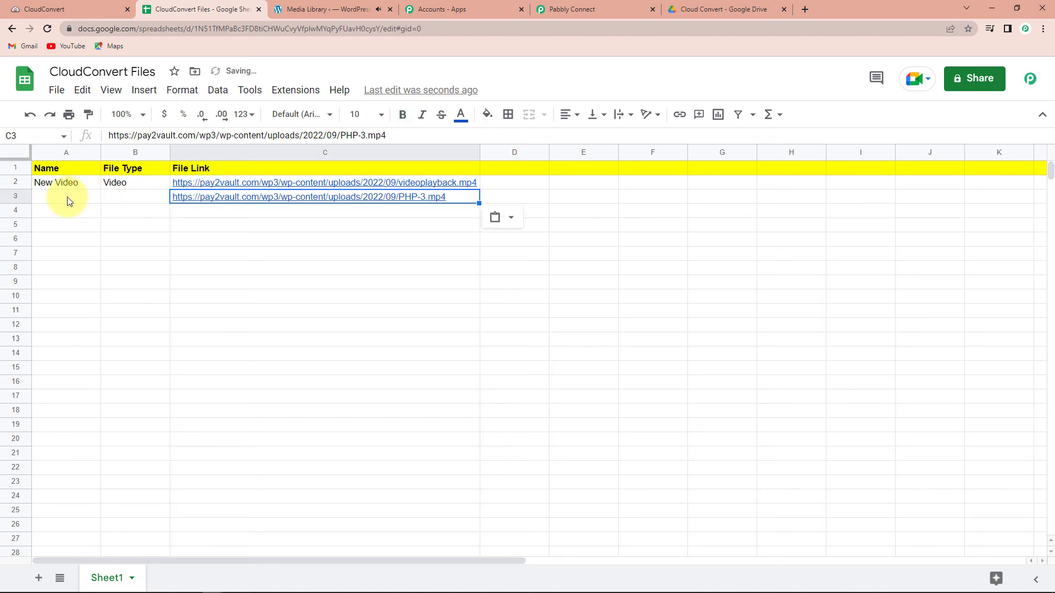
left_click(69, 201)
type("PHP")
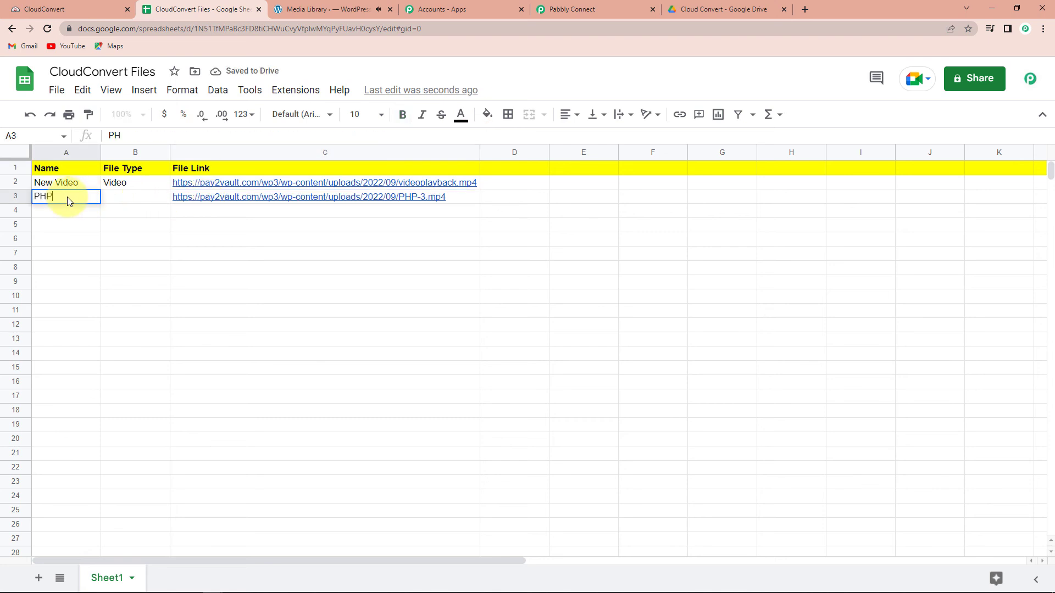
left_click(119, 202)
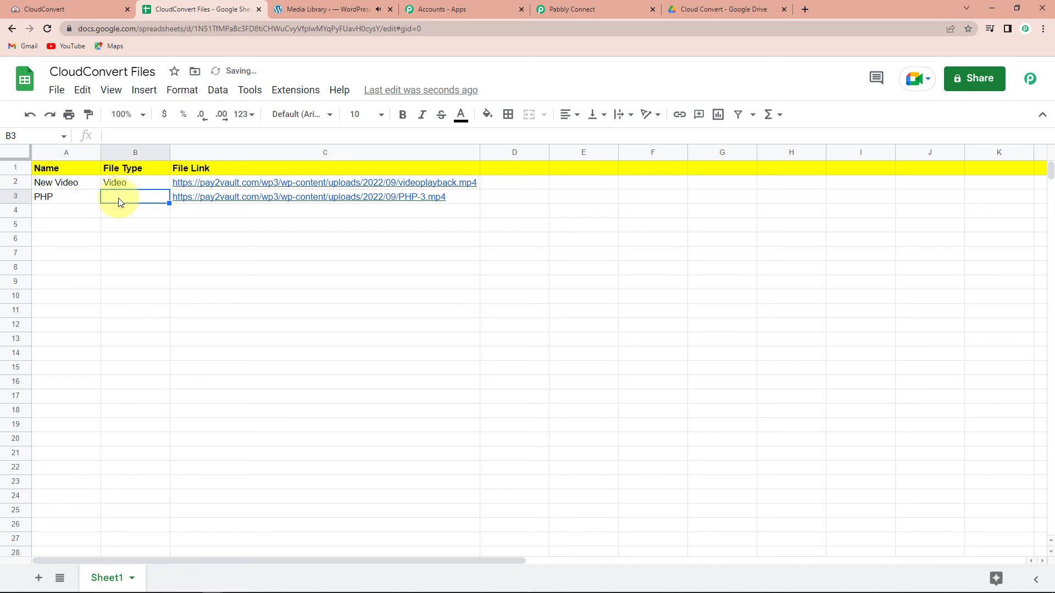
type("Video")
key("Return")
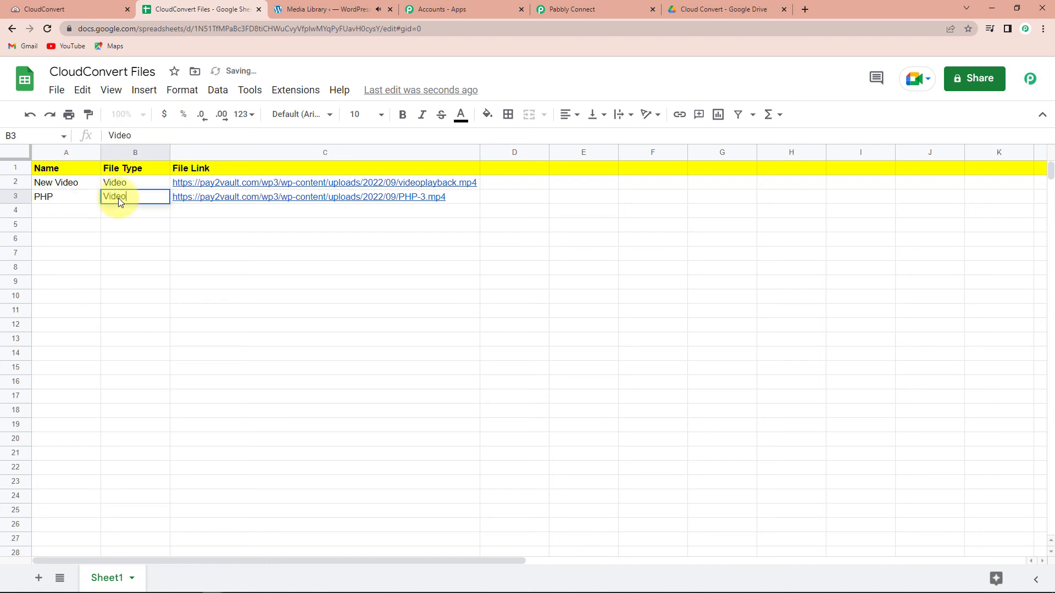
left_click(466, 196)
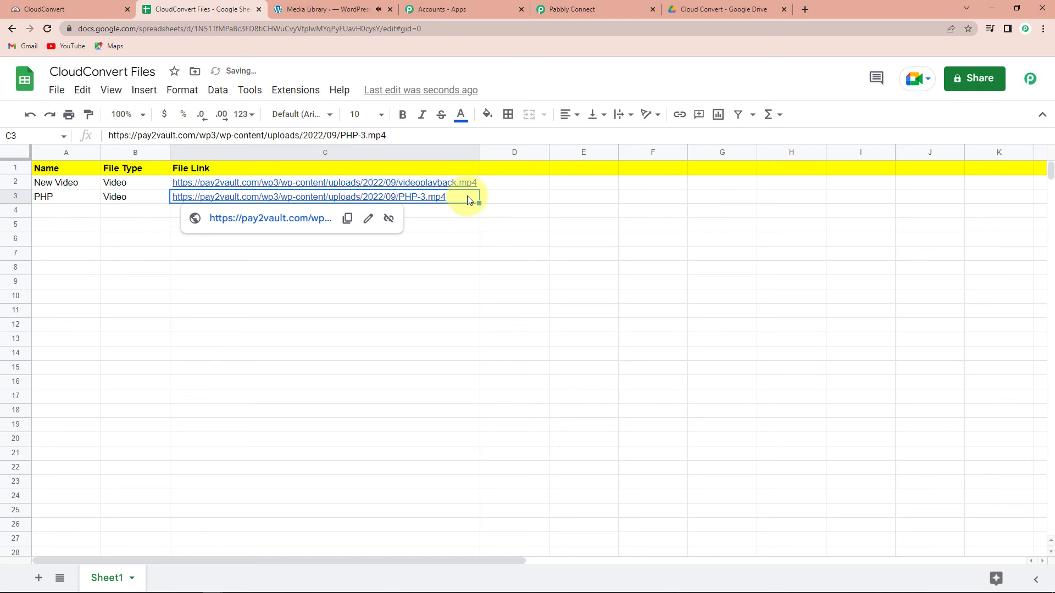
double_click(467, 197)
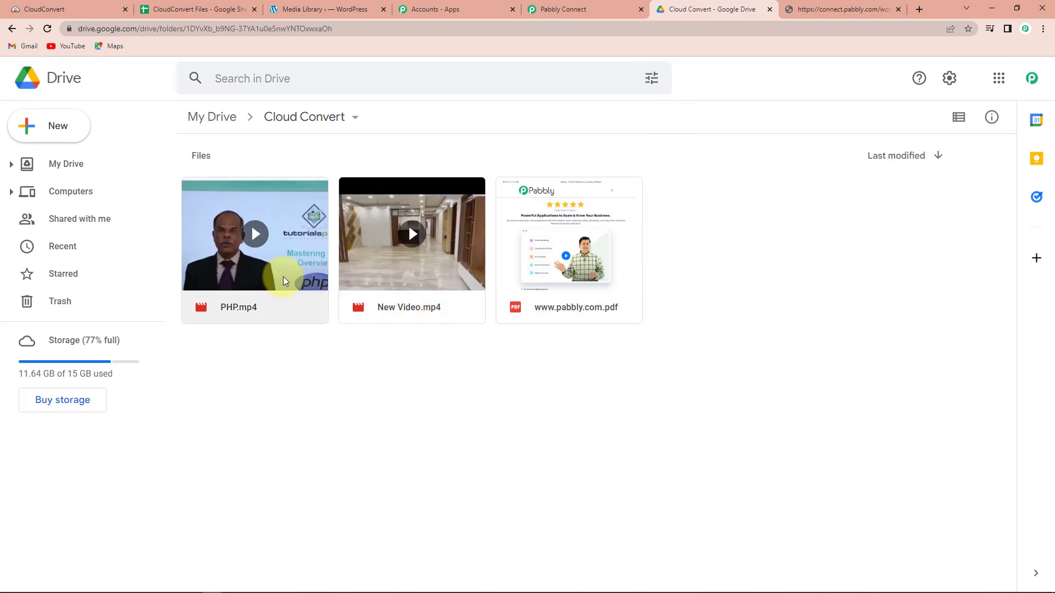
Switch to Pabbly Connect and review the workflow's sequence from the Google Sheets trigger to the Google Drive upload
left_click(553, 14)
left_click(849, 252)
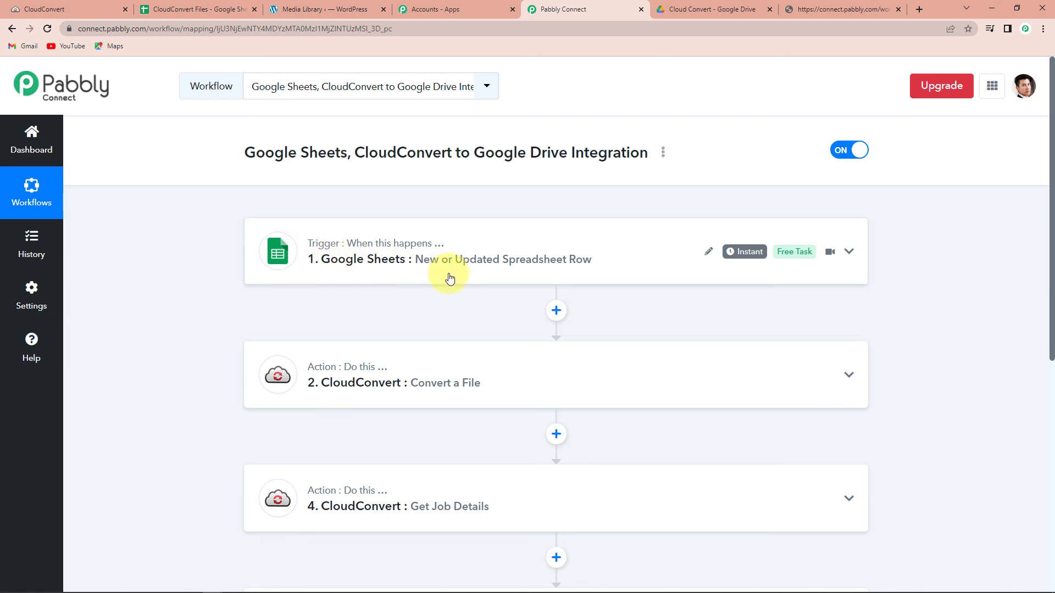
scroll(549, 285, "down", 2)
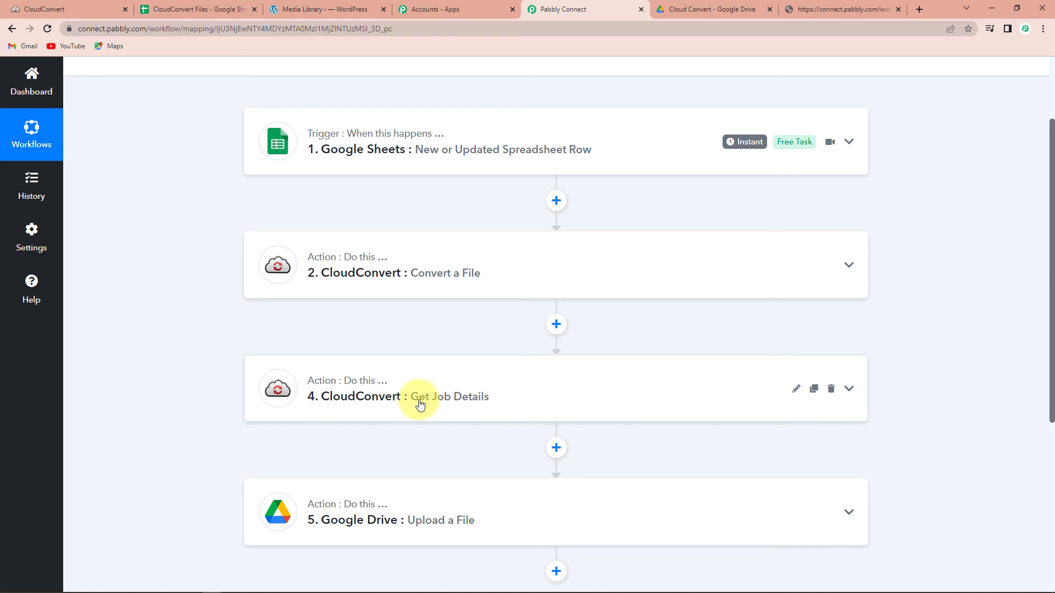
scroll(478, 405, "down", 2)
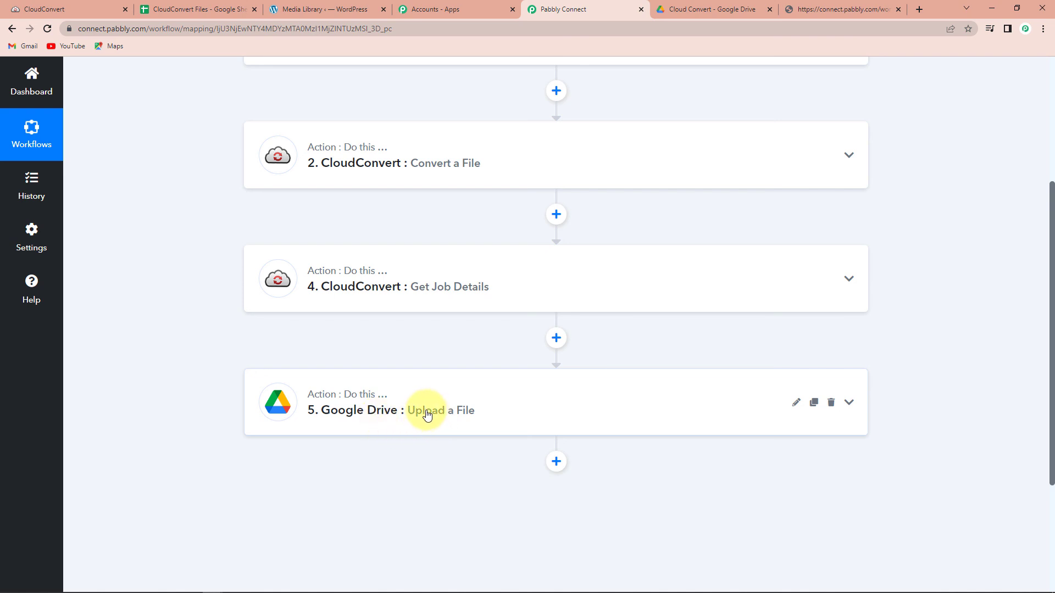
scroll(428, 415, "up", 4)
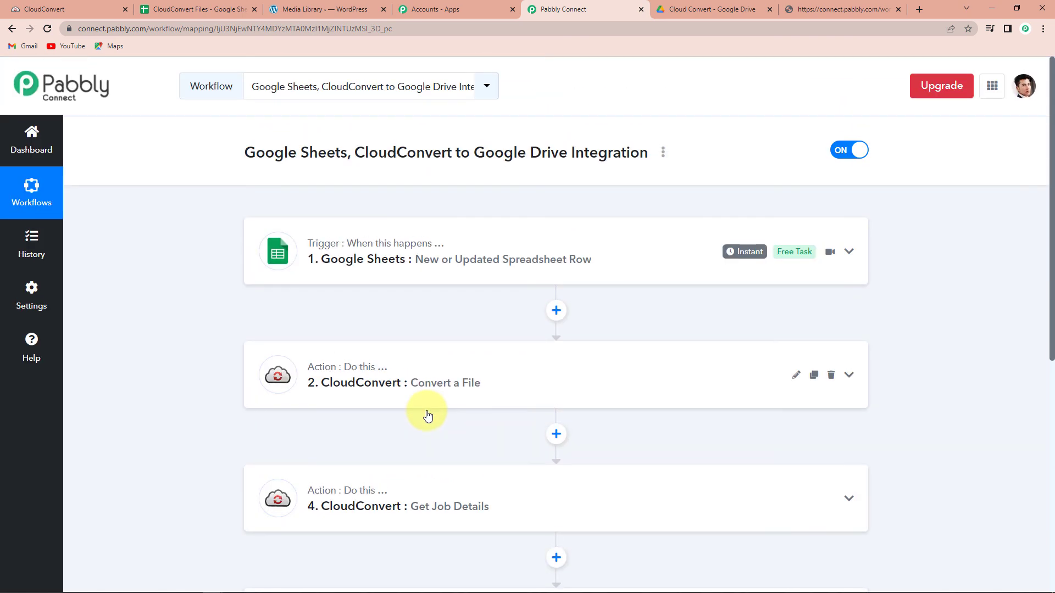